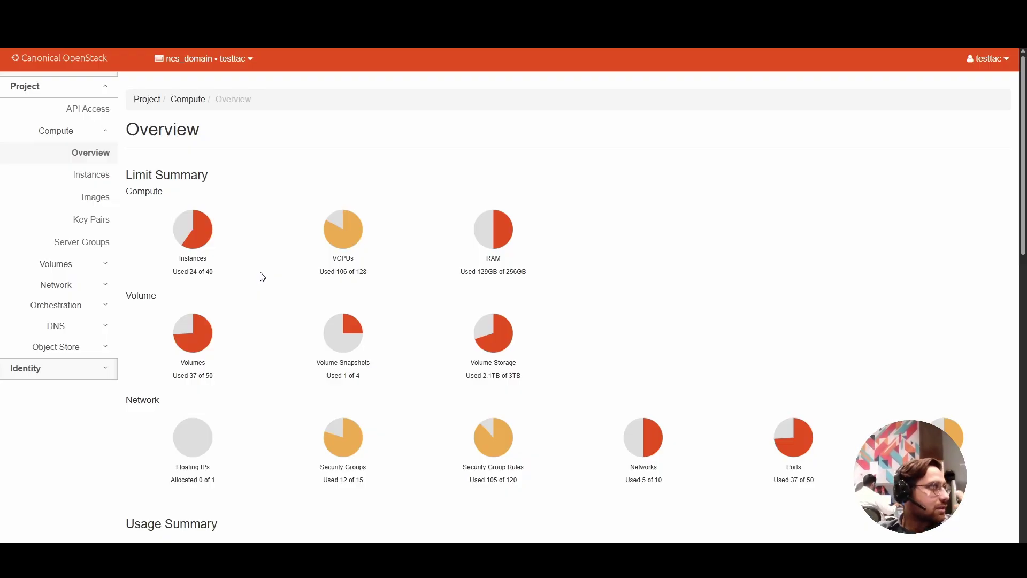
Open the compute instances, dismiss the instance launch form, and open the project's volumes list
click(98, 174)
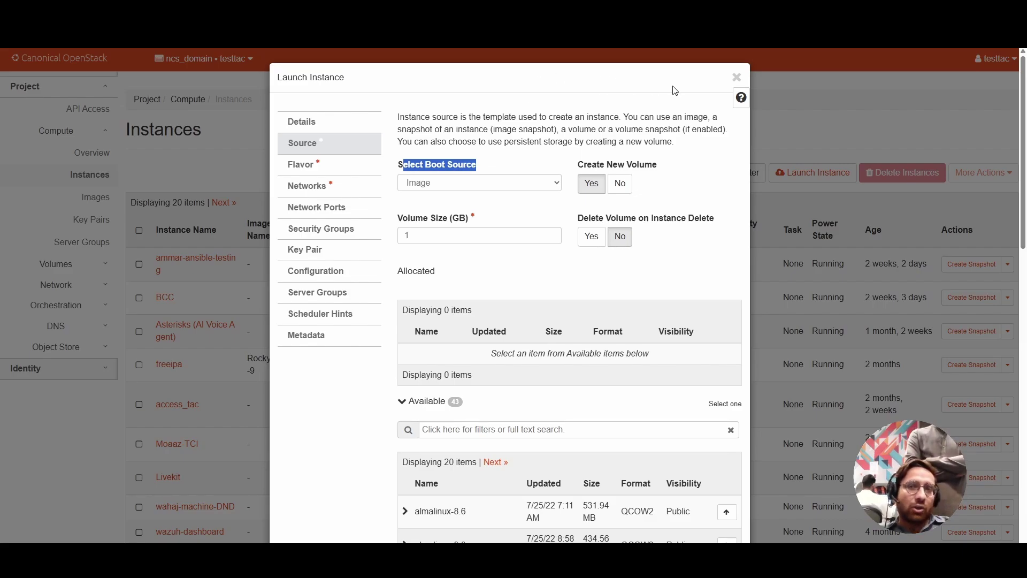
click(736, 77)
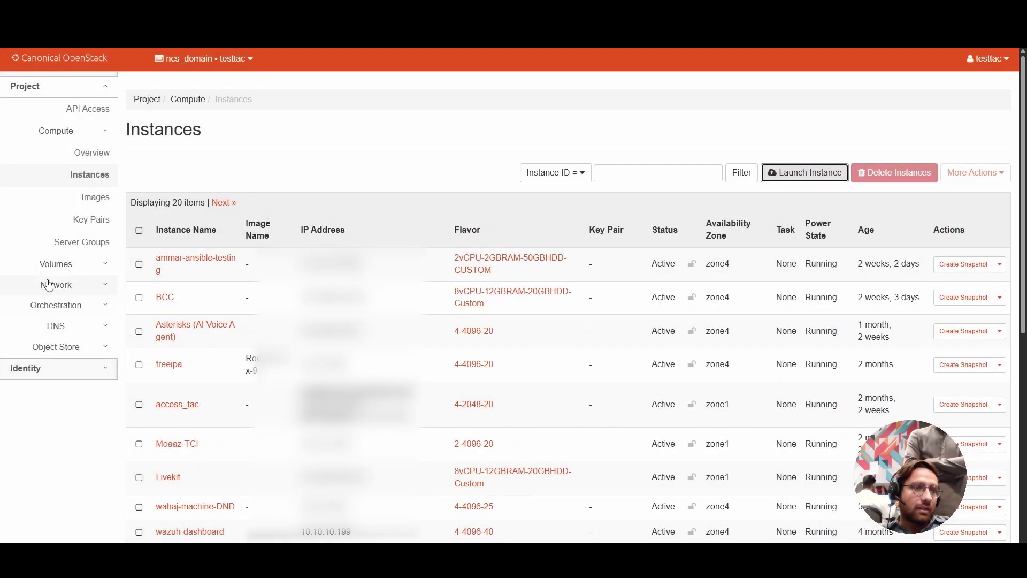
click(55, 266)
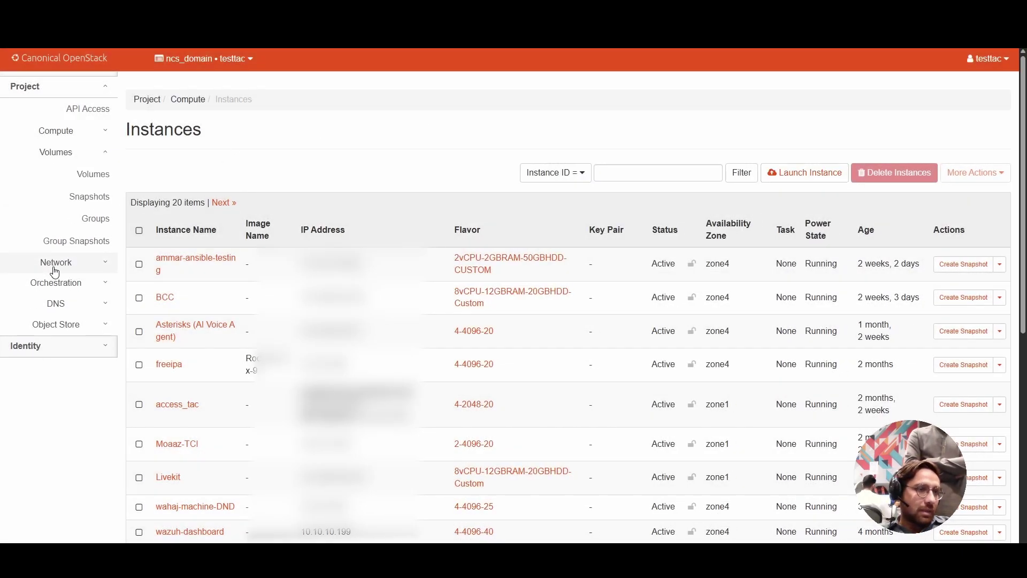
click(100, 194)
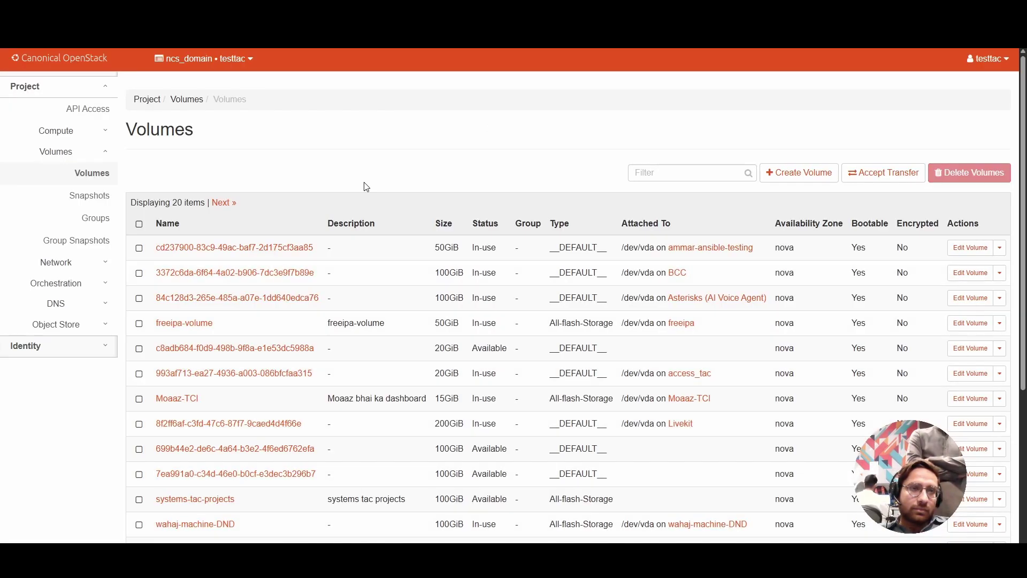
Start a new volume and enter NOC-Dashboard-Vol as both its name and its description
click(792, 171)
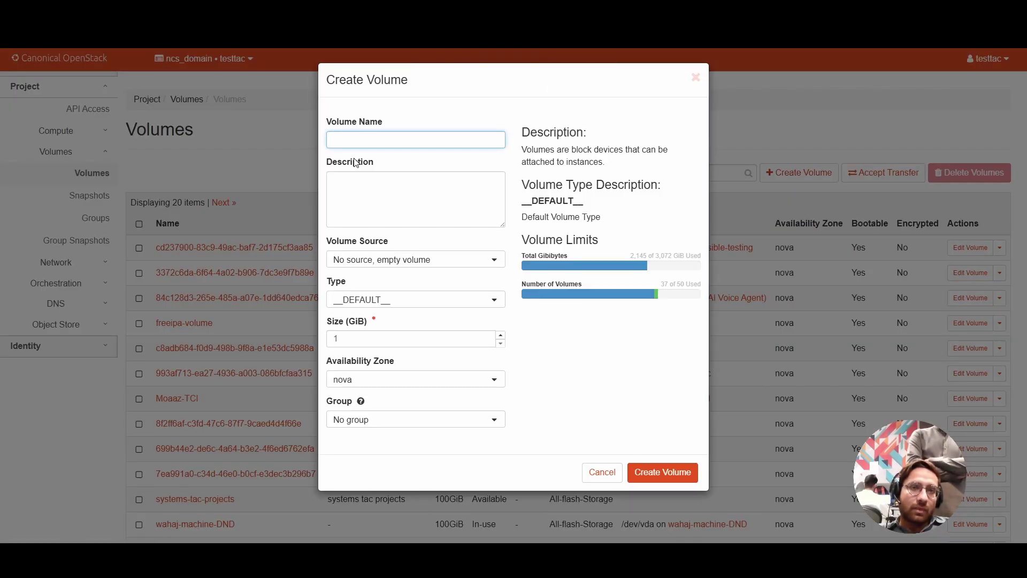
text(No)
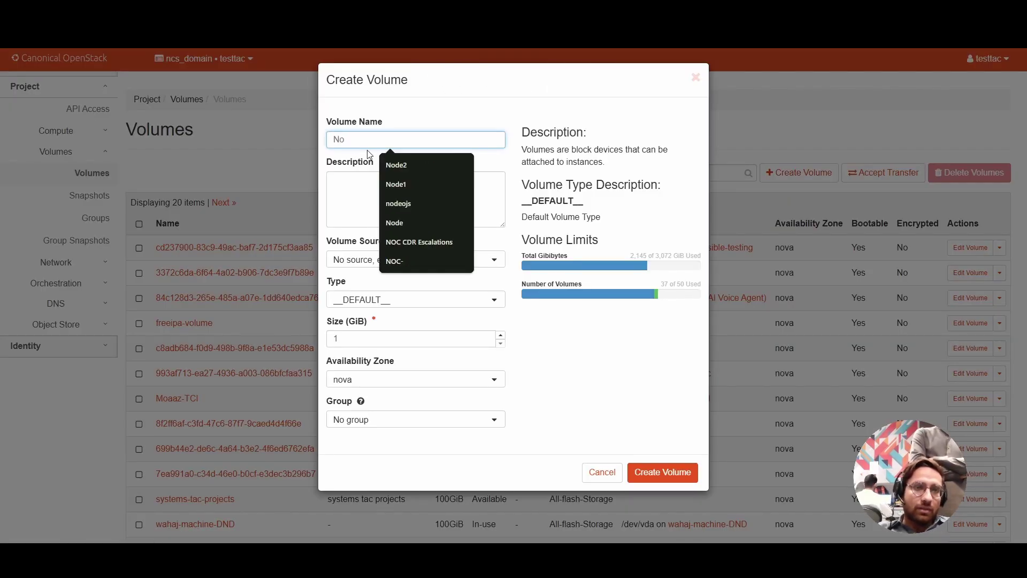
key(BackSpace)
text(OC)
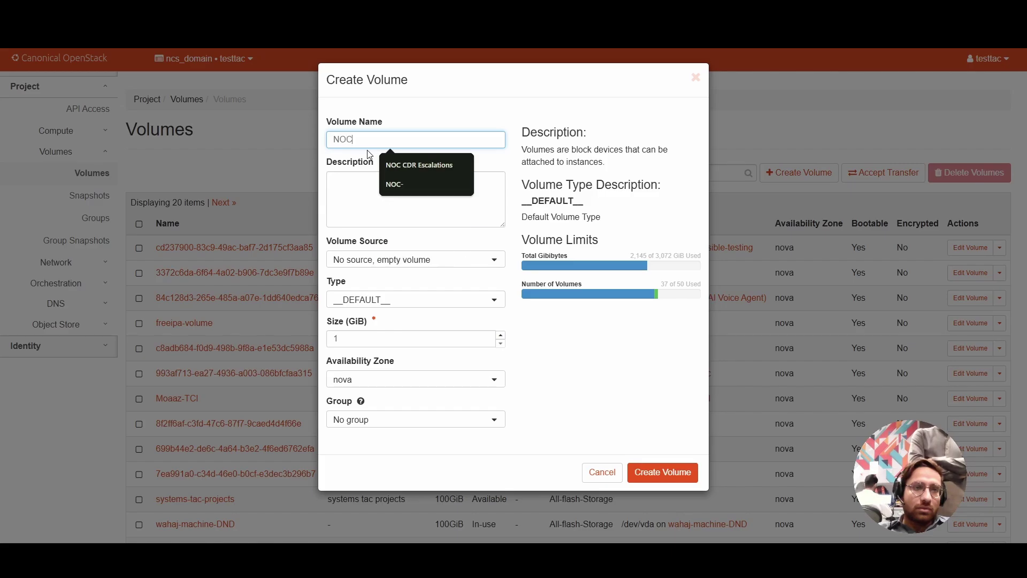
text(-Dash)
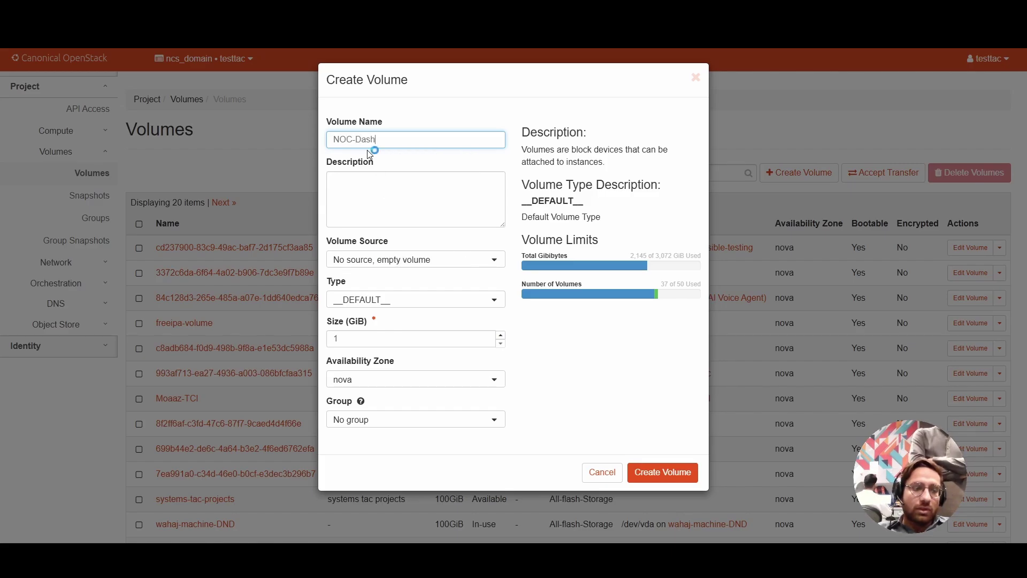
text(board-)
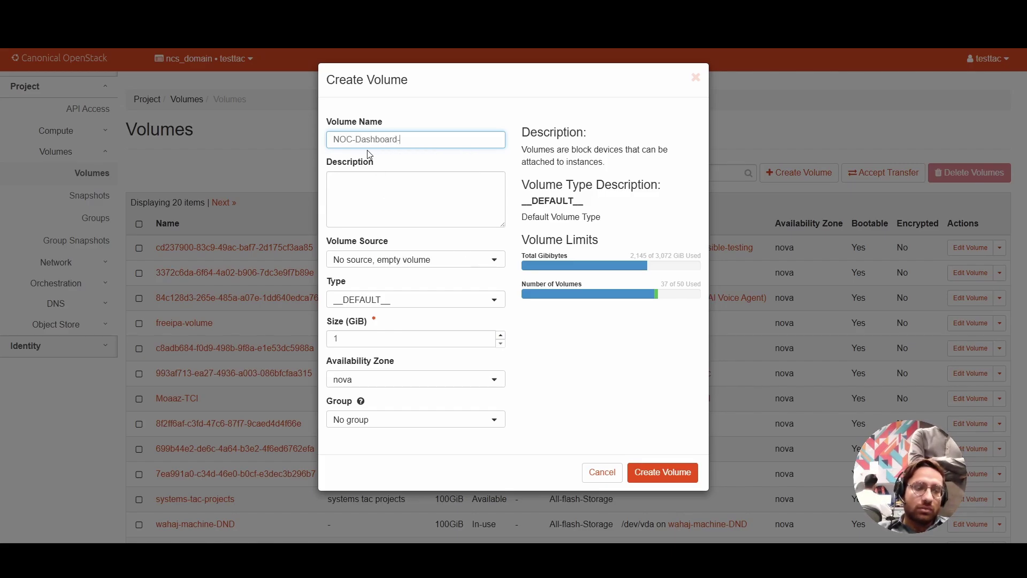
text(Vol)
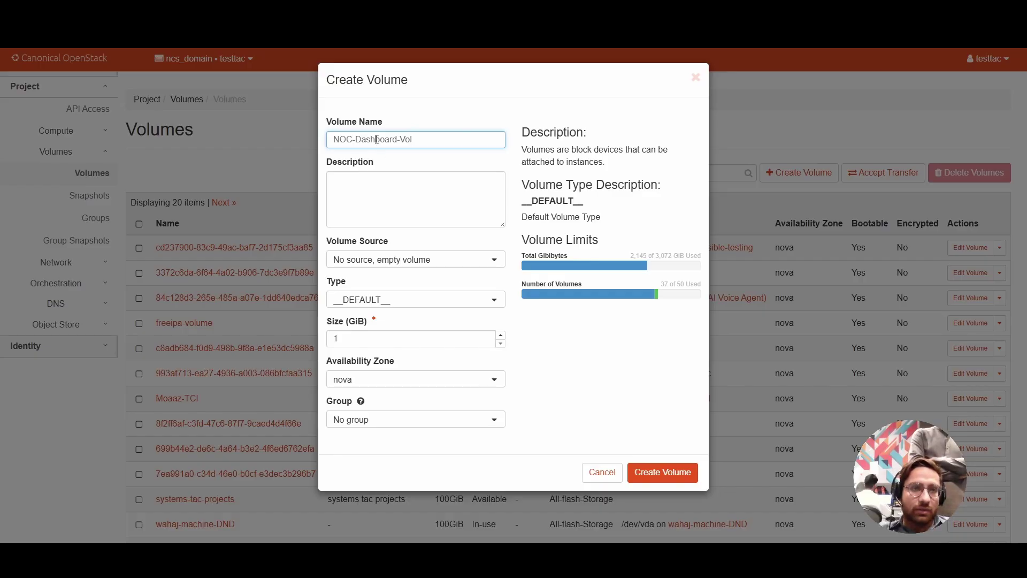
key(ctrl+a)
key(ctrl+c)
click(388, 192)
key(ctrl+v)
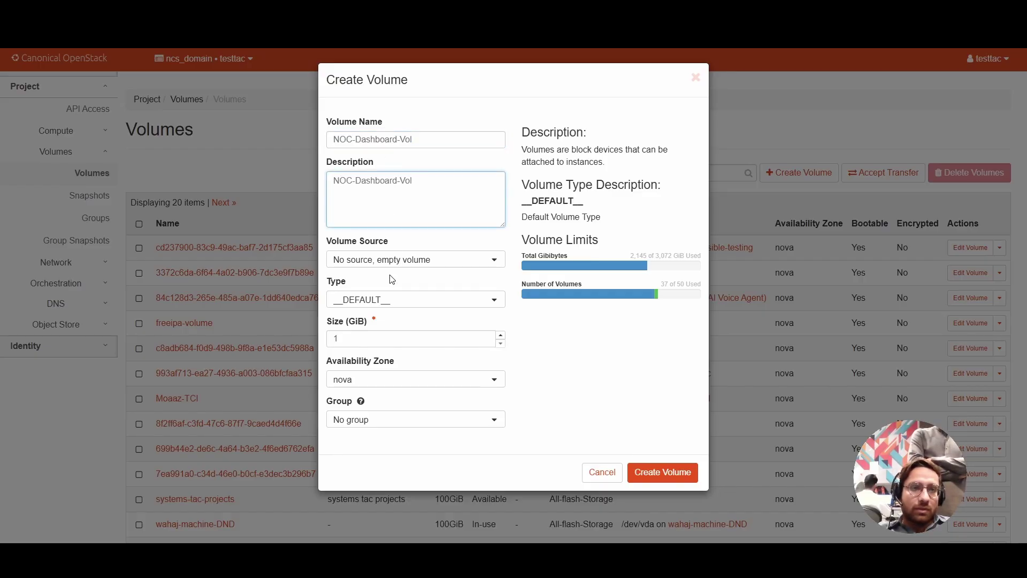
Set the volume source to Image and choose the auto-sync/ubuntu-noble-24.04-amd64 image as the source
drag(331, 241, 390, 242)
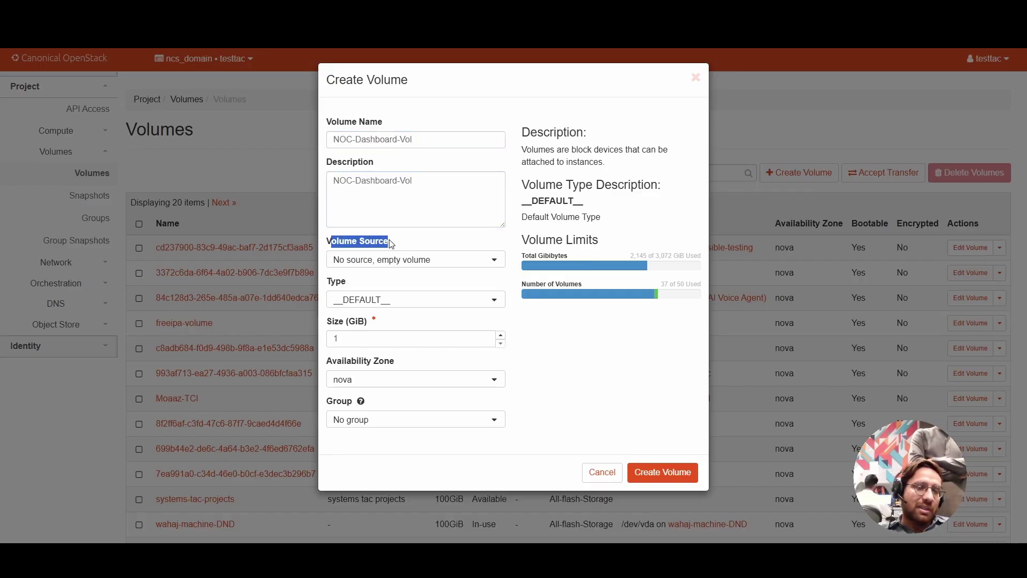
click(389, 267)
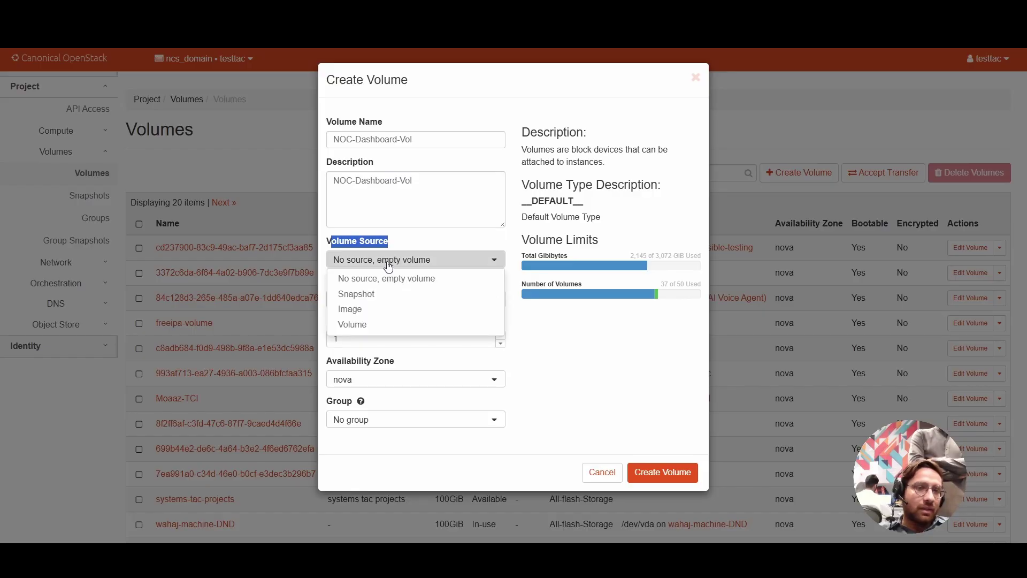
click(361, 311)
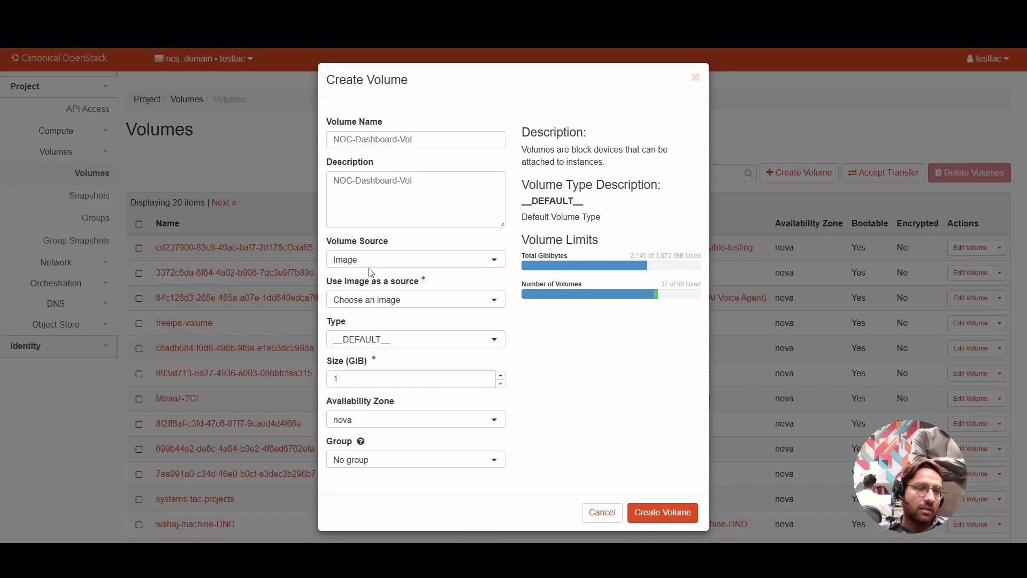
click(368, 302)
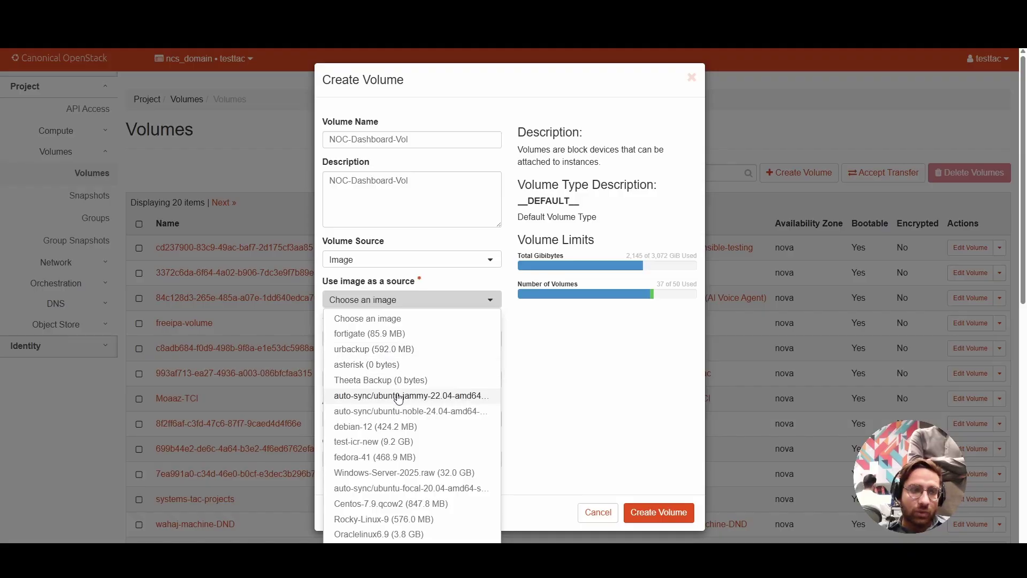
click(420, 415)
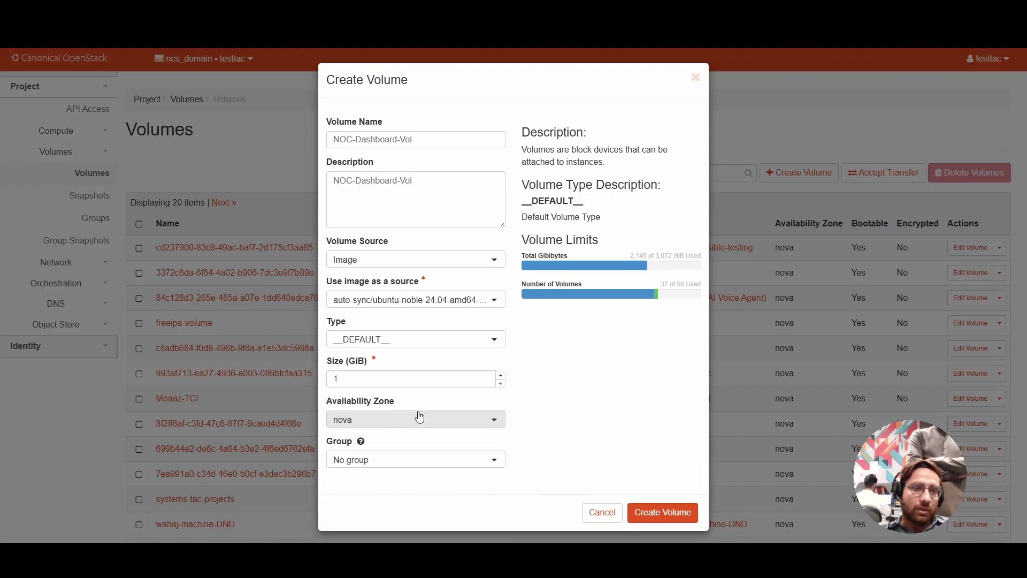
click(371, 302)
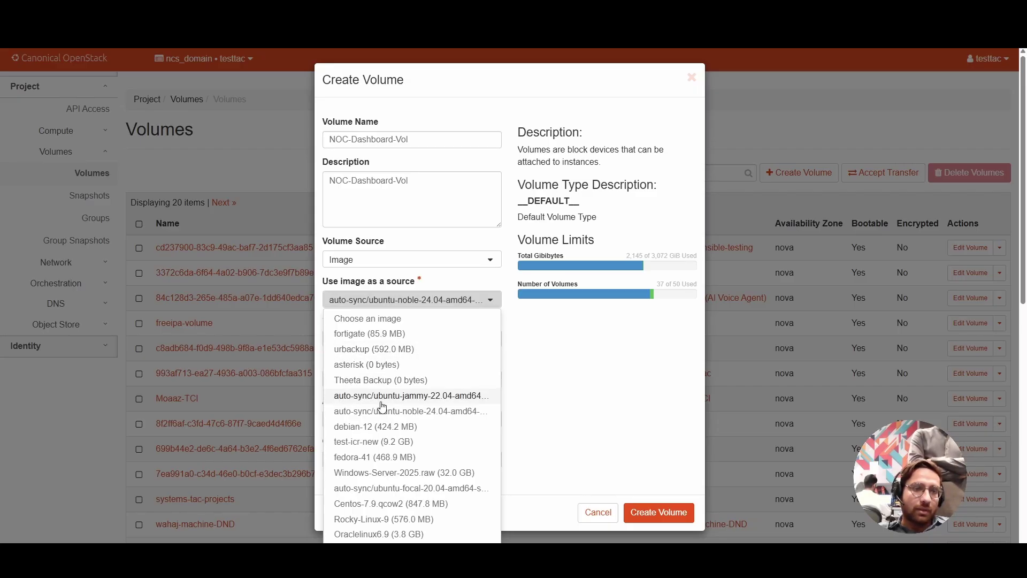
scroll(382, 461, down, 2)
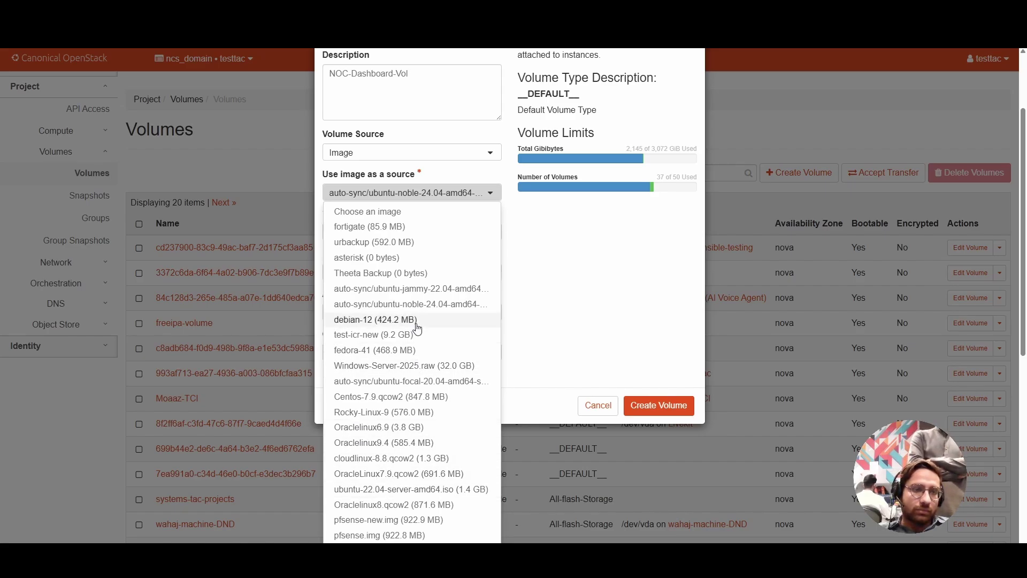
click(454, 313)
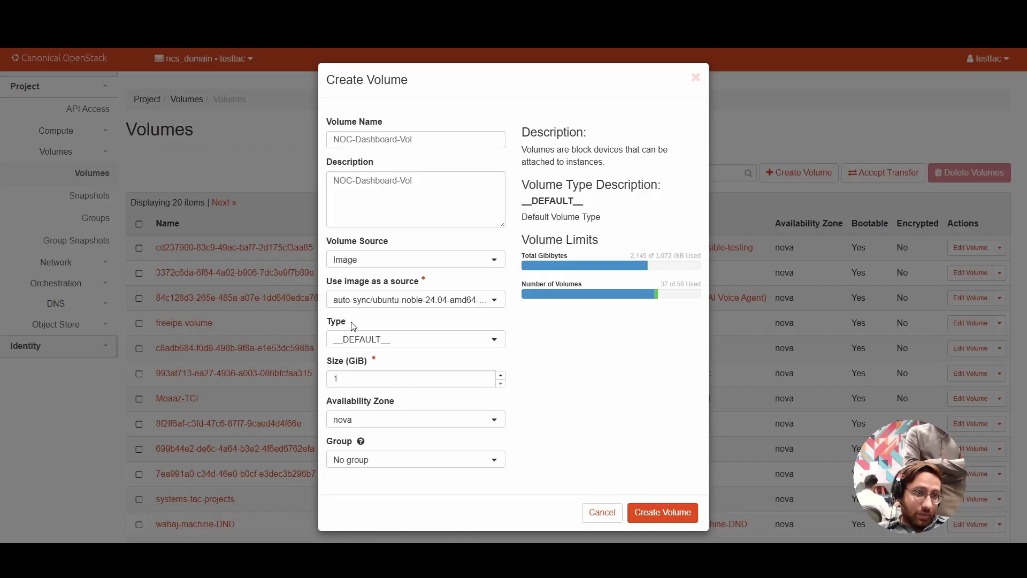
Set the volume type to All-flash-Storage and the size to 50 GiB
drag(353, 325, 325, 326)
click(381, 339)
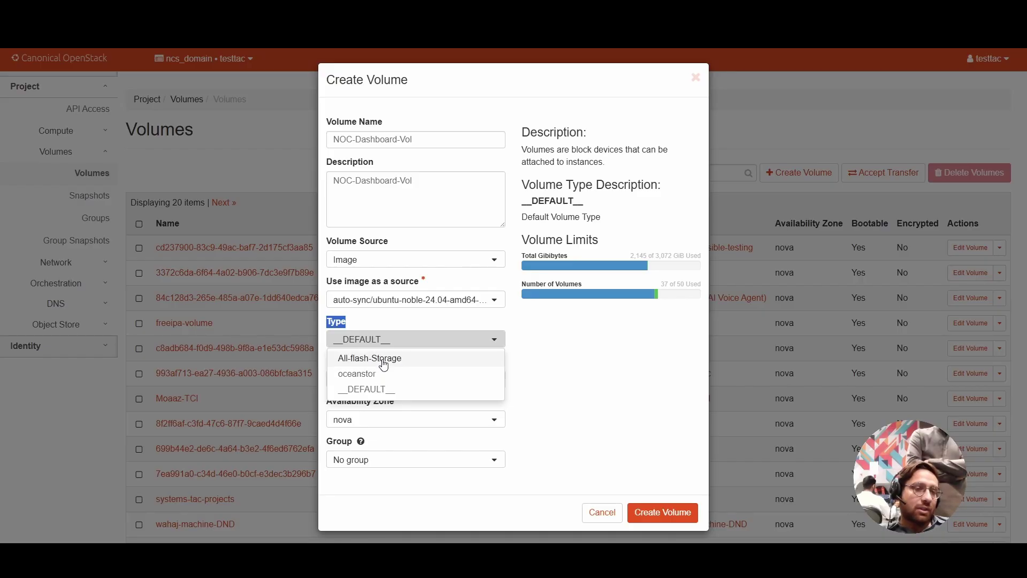
click(384, 365)
click(352, 377)
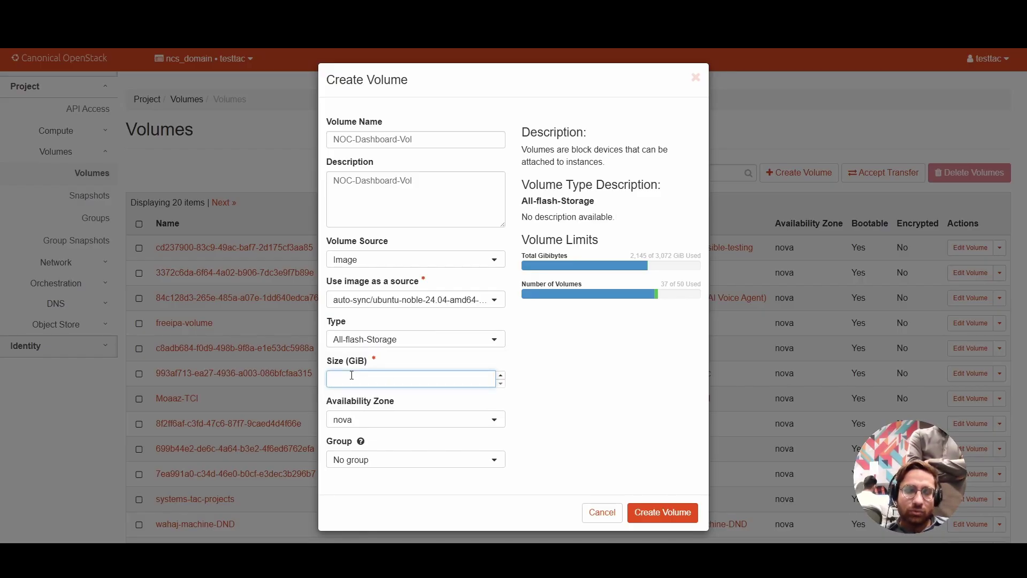
text(50)
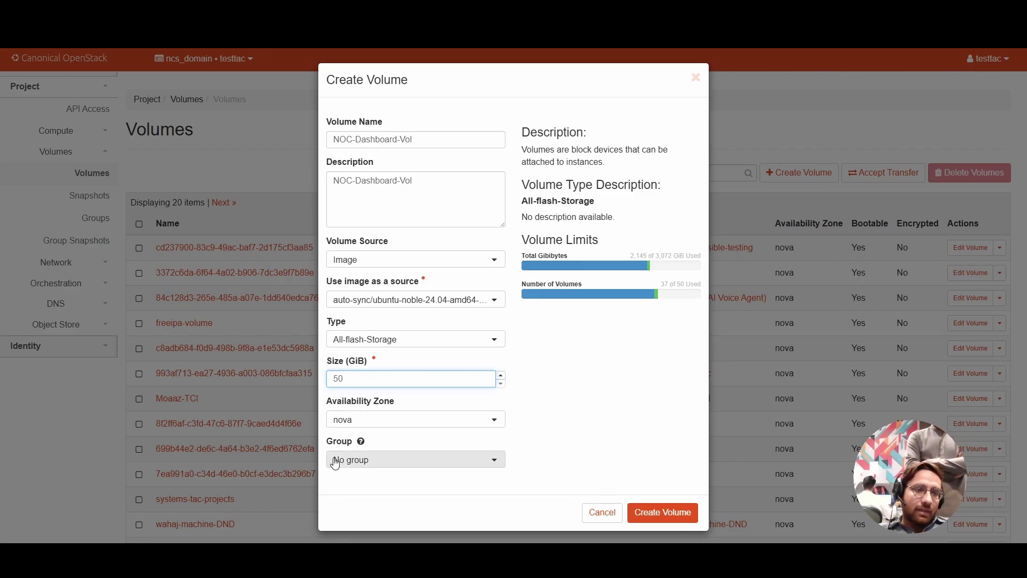
Keep the nova availability zone and create the volume
click(374, 422)
click(373, 425)
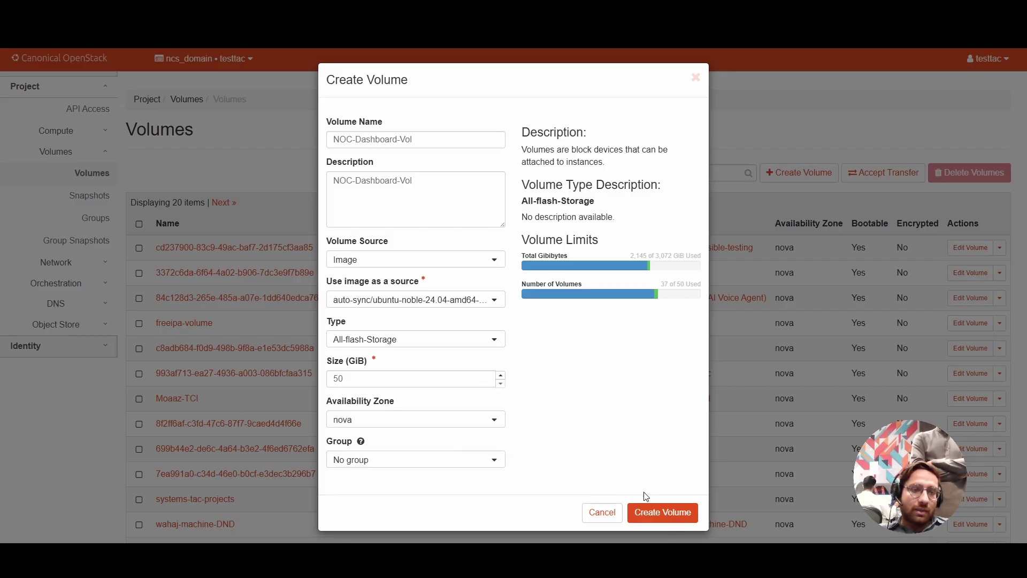
click(659, 512)
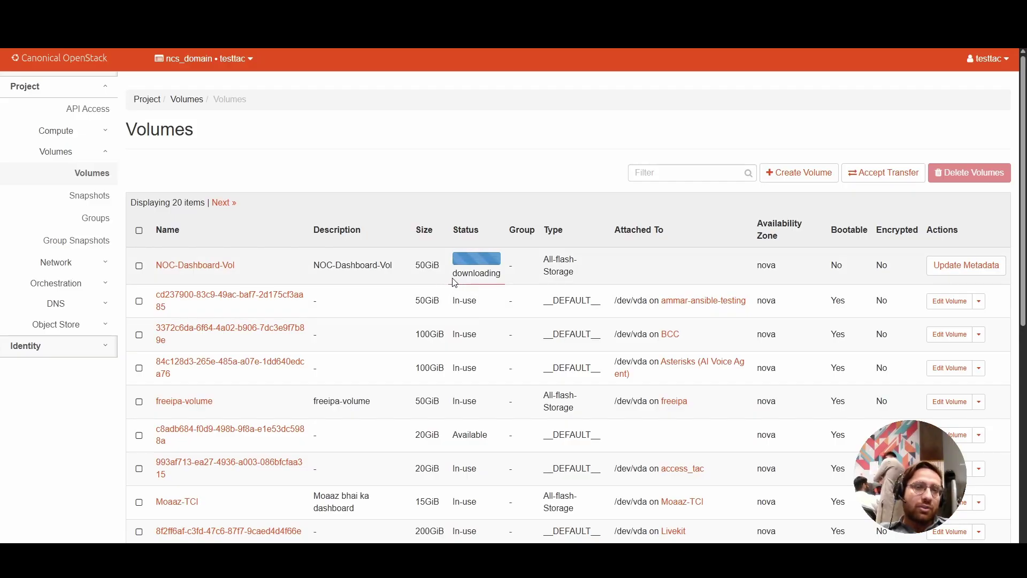
Examine the new volume's status and compare the status and attachment of the other volumes in the list
drag(453, 274, 504, 281)
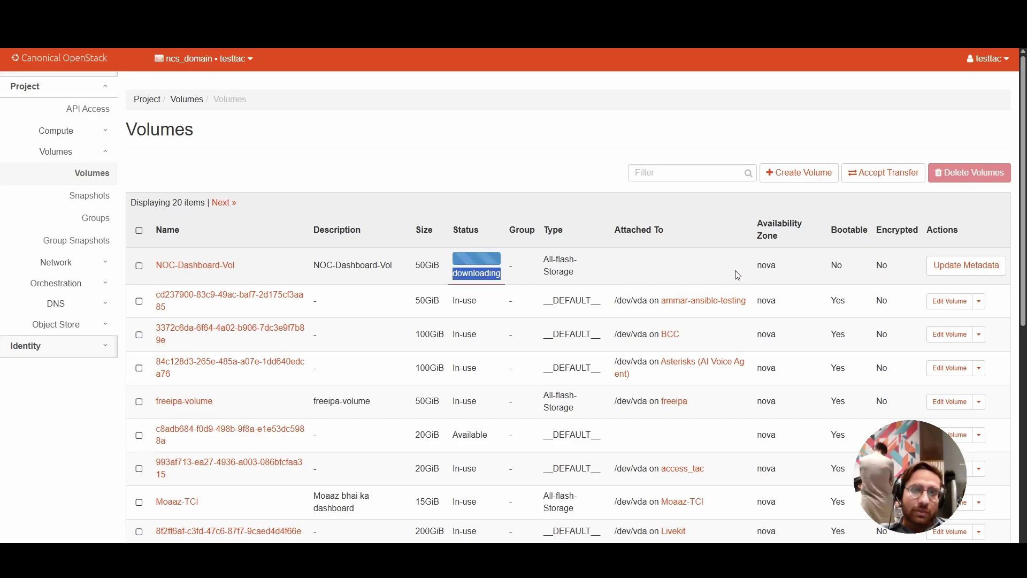
scroll(532, 321, down, 2)
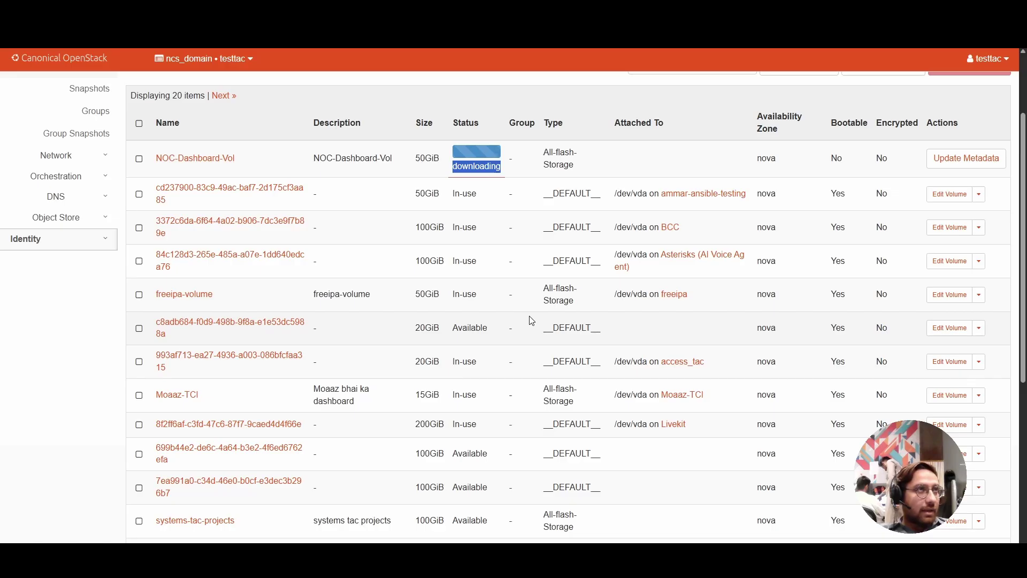
drag(610, 123, 670, 134)
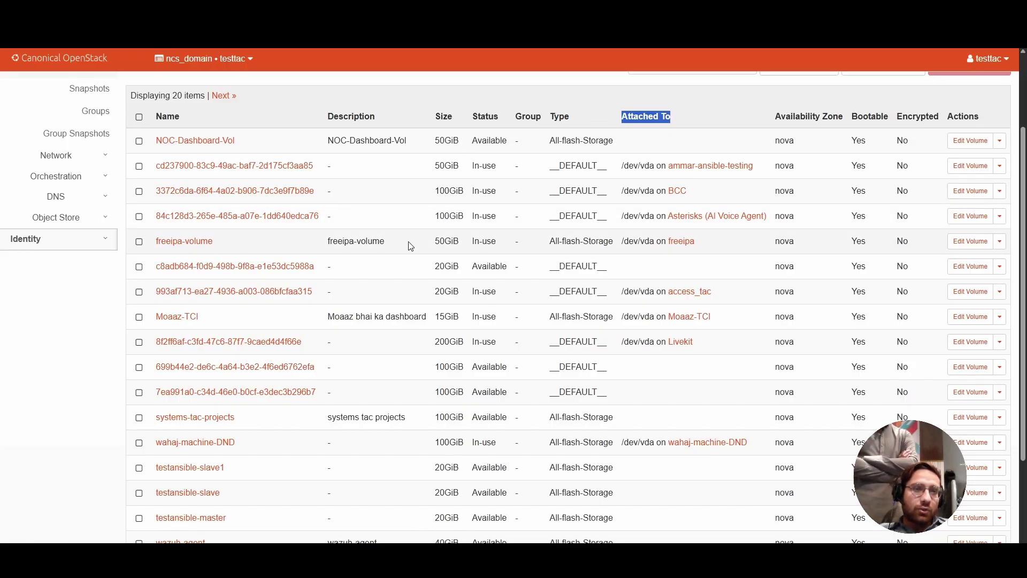
drag(468, 242, 507, 242)
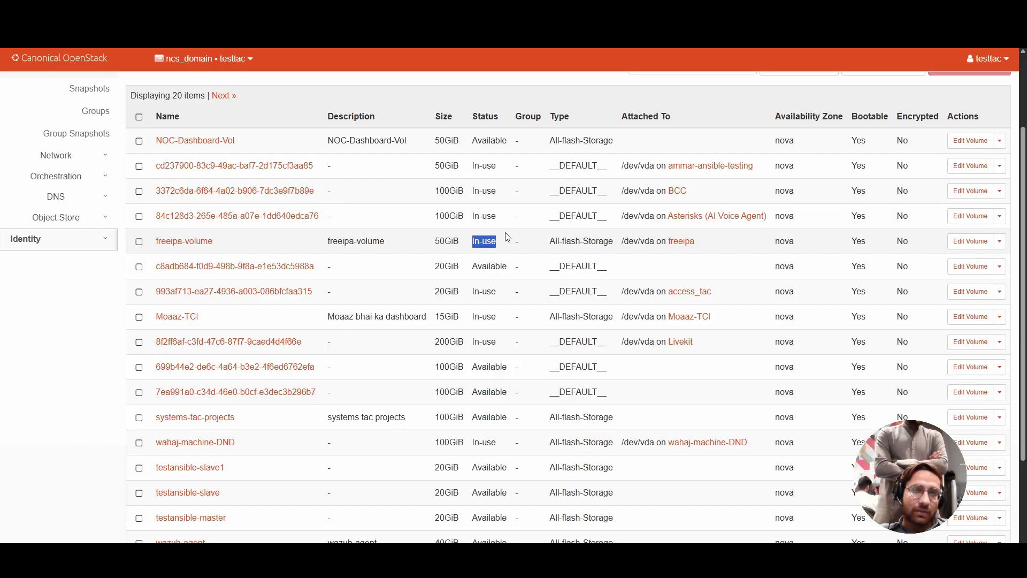
drag(473, 272, 508, 272)
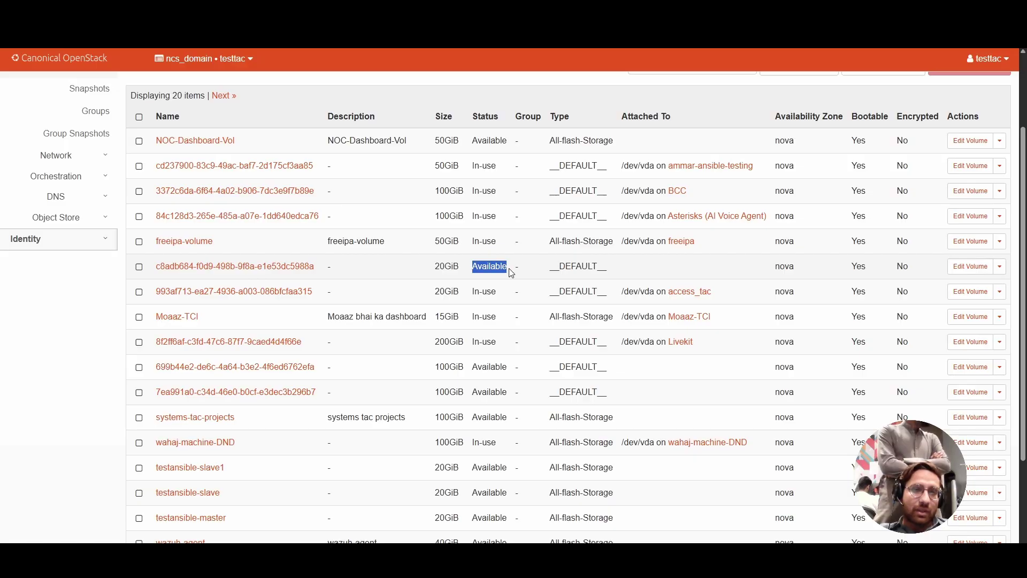
scroll(511, 273, down, 1)
drag(473, 316, 510, 320)
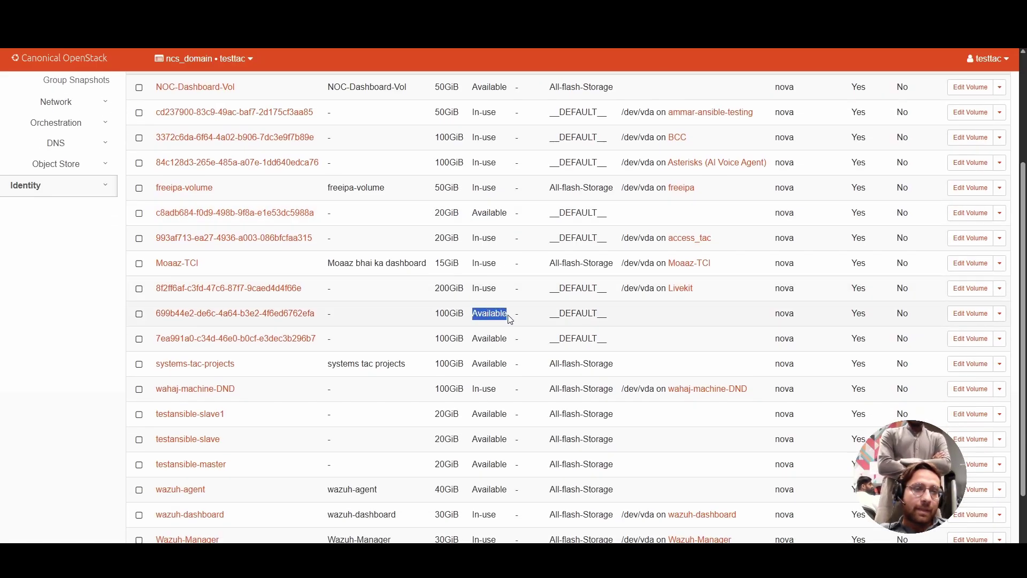
Review the edit form and the available actions for volume 699b44e2-de6c-4a64-b3e2-4f6ed6762efa without changing anything
click(962, 316)
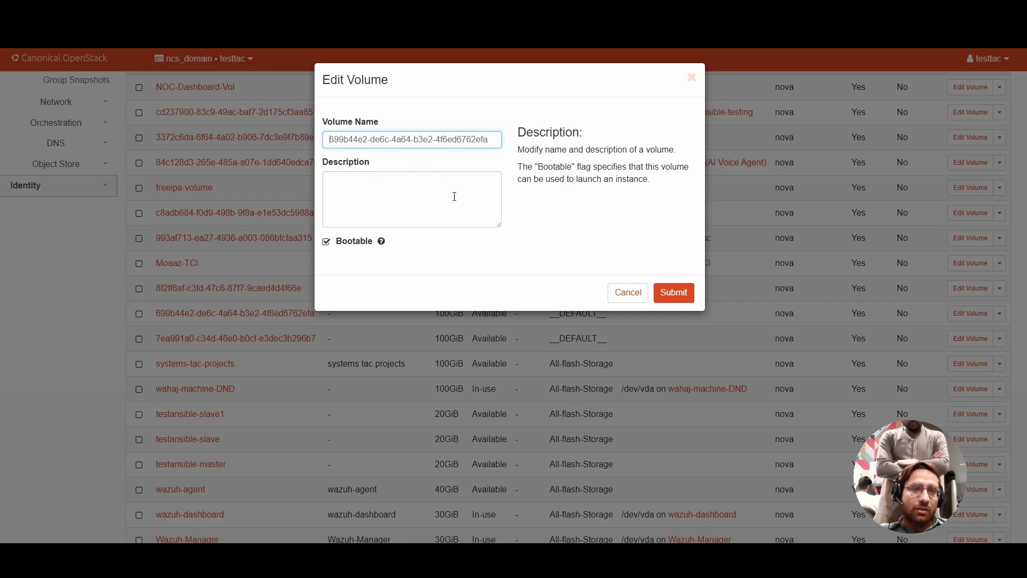
click(628, 293)
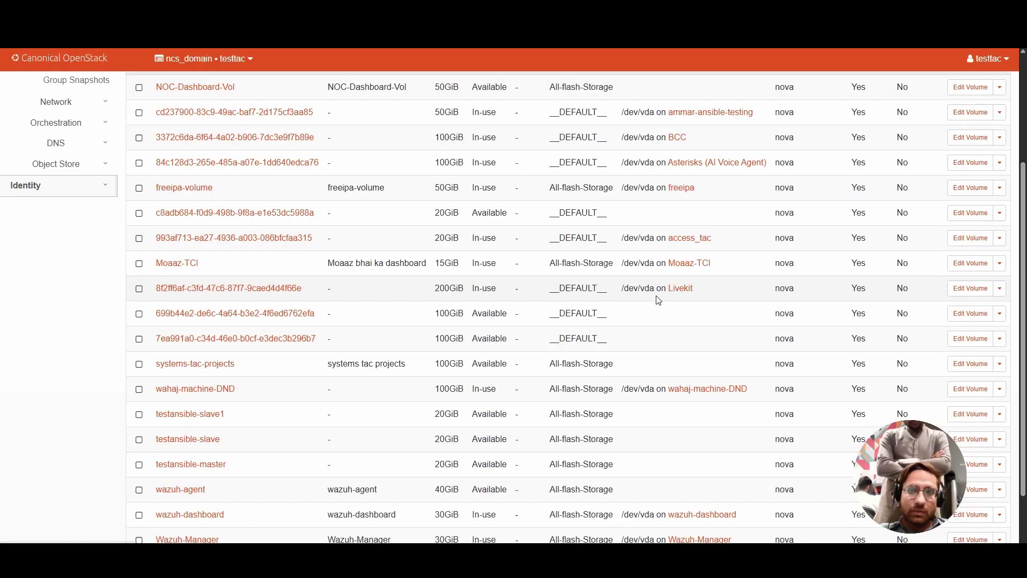
click(999, 313)
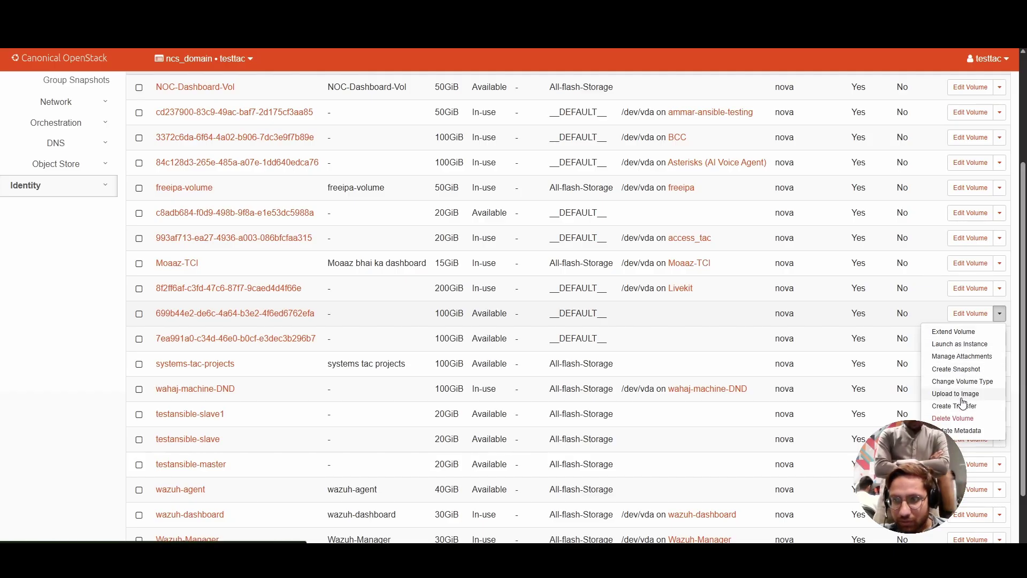
scroll(480, 322, up, 3)
click(331, 151)
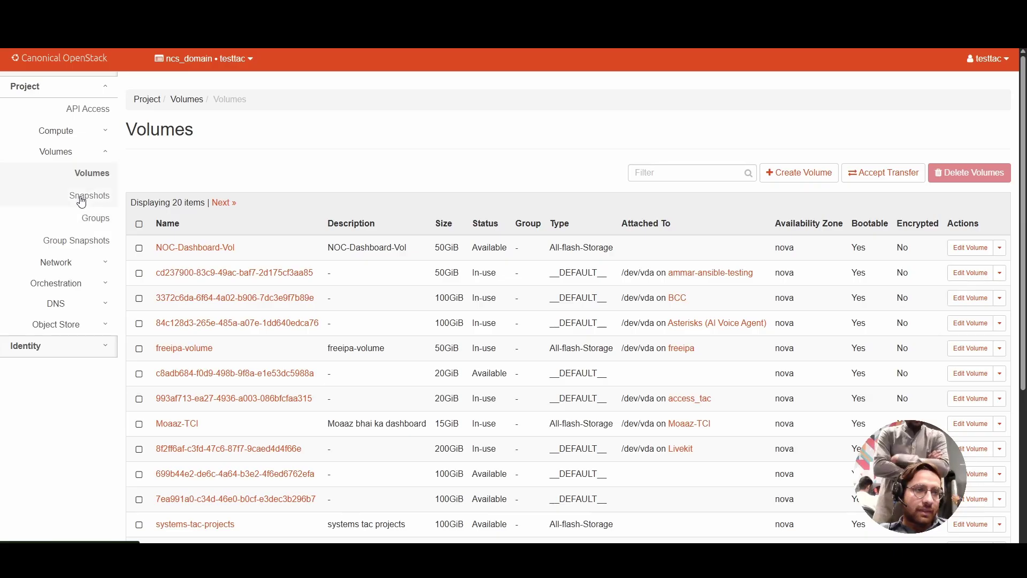
Start launching a new compute instance and name it NOC-Dashboard
click(79, 132)
click(92, 177)
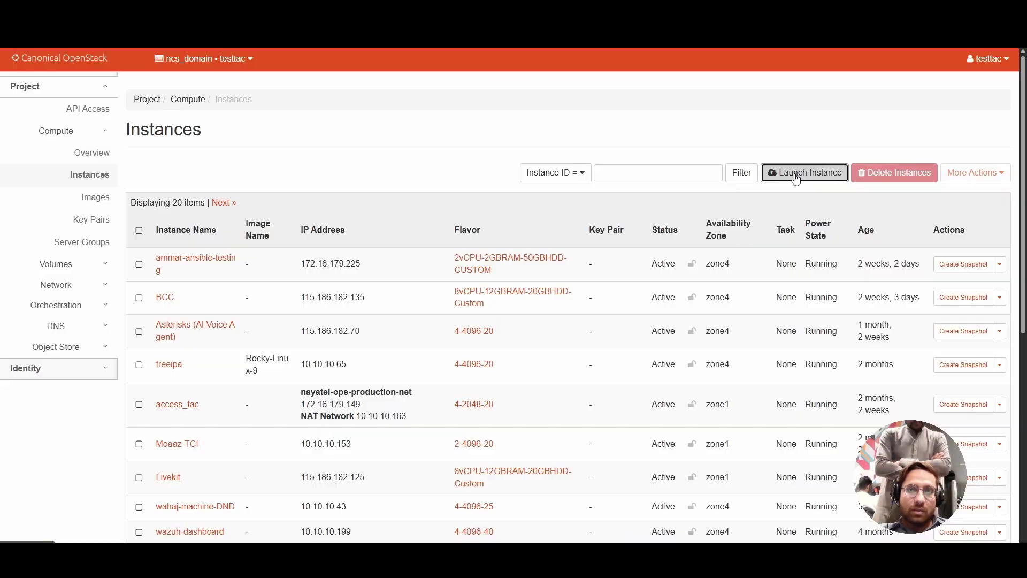
click(796, 176)
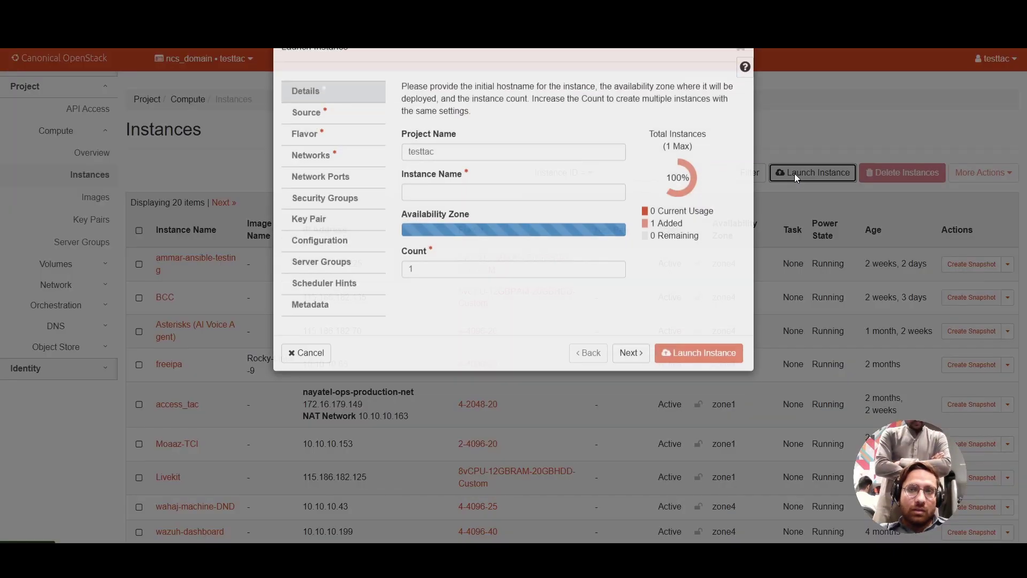
click(428, 222)
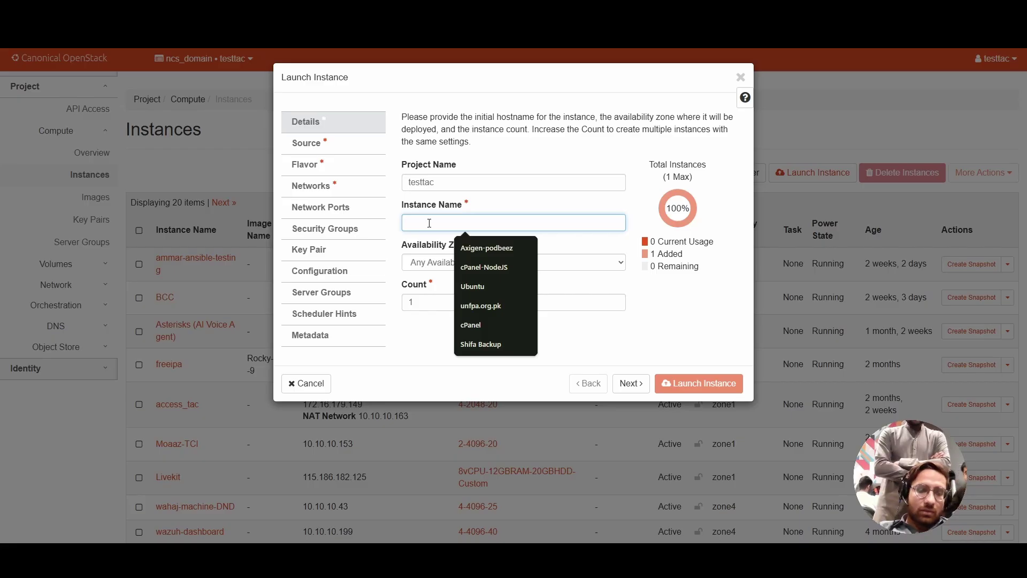
text(NOCID)
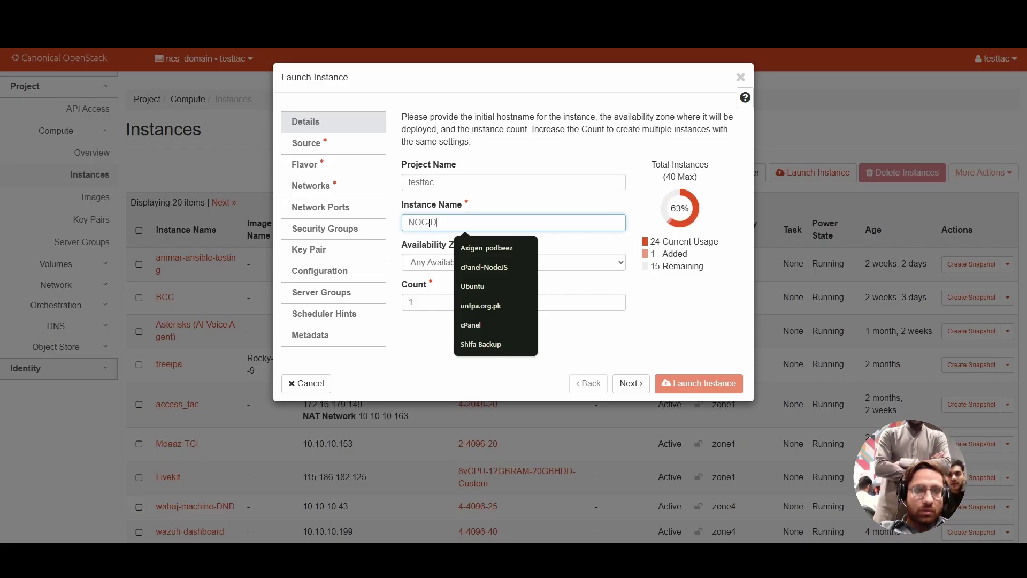
text(ashboard)
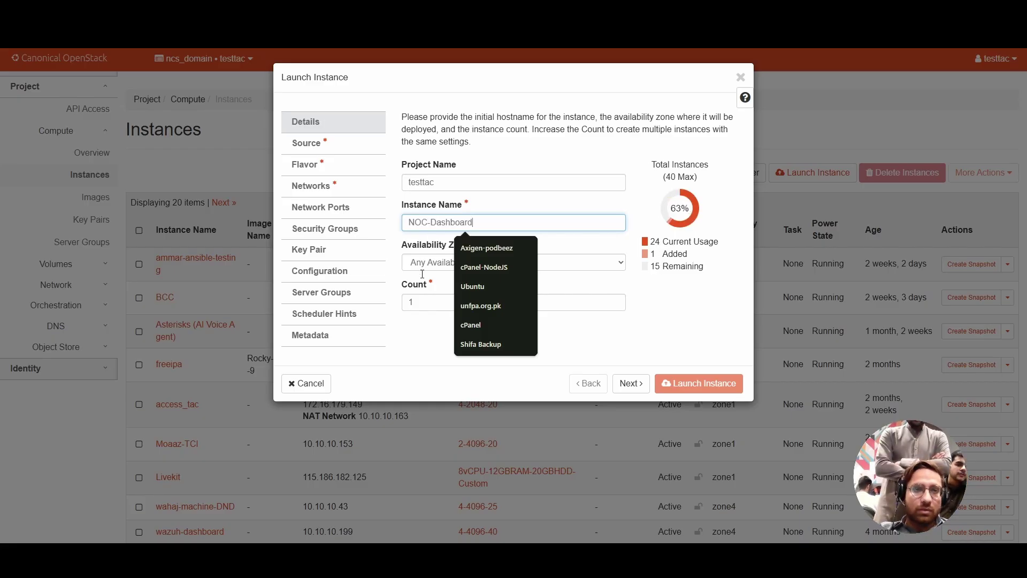
Copy the instance name into the description as NOC-Dashboard and set the availability zone to zone1
click(574, 263)
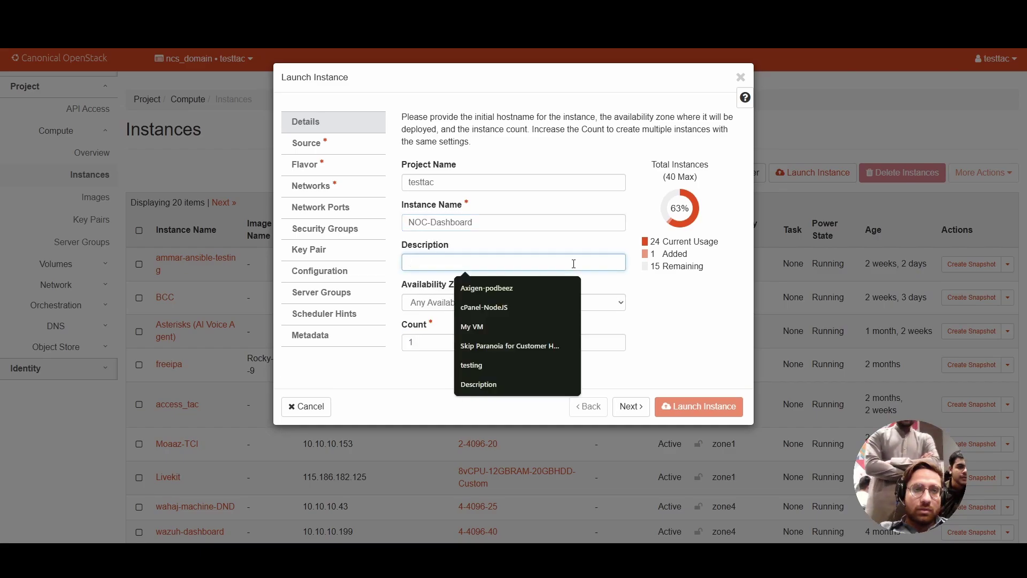
drag(504, 229, 409, 222)
key(ctrl+c)
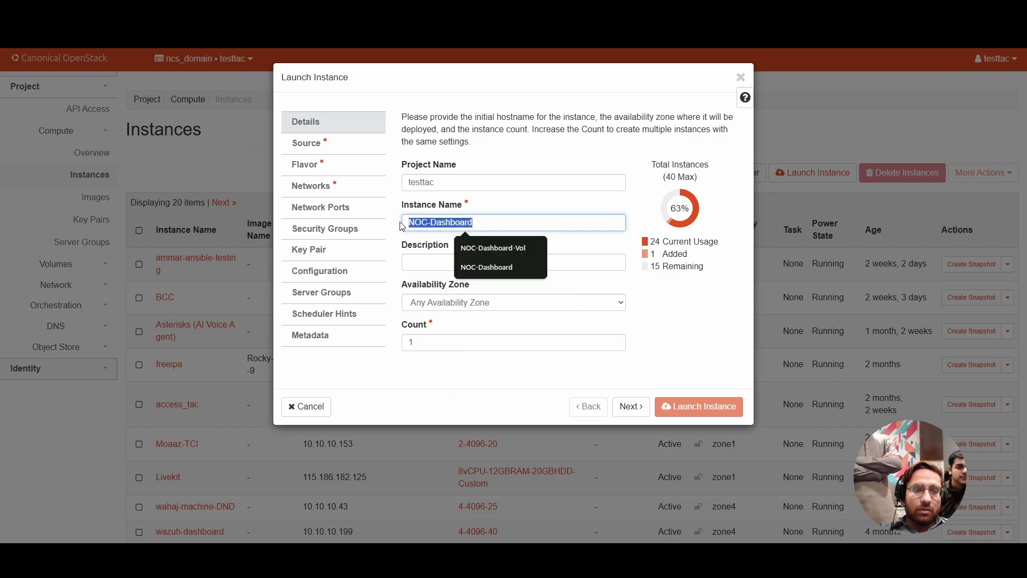
click(431, 272)
key(ctrl+v)
click(437, 304)
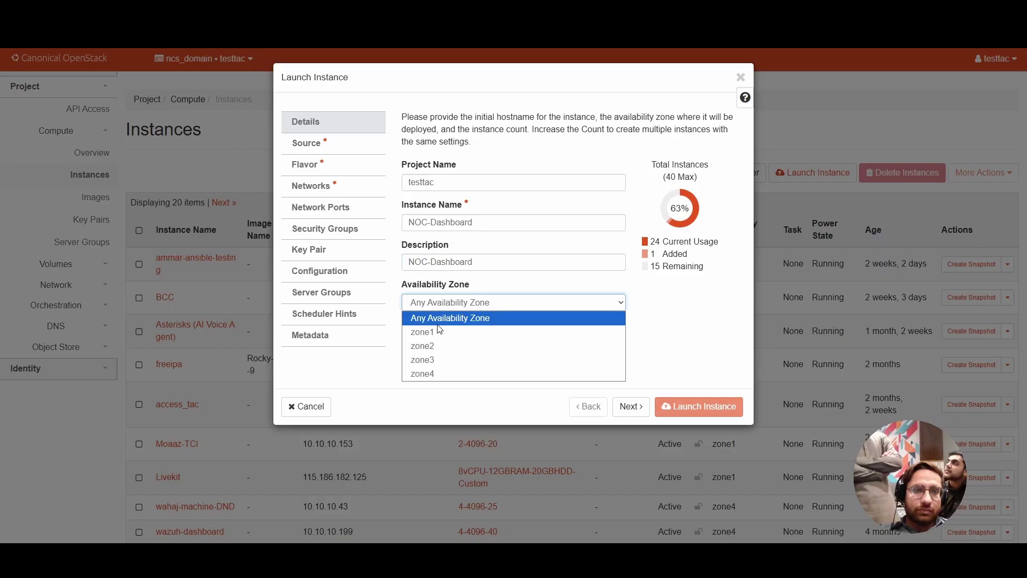
click(439, 330)
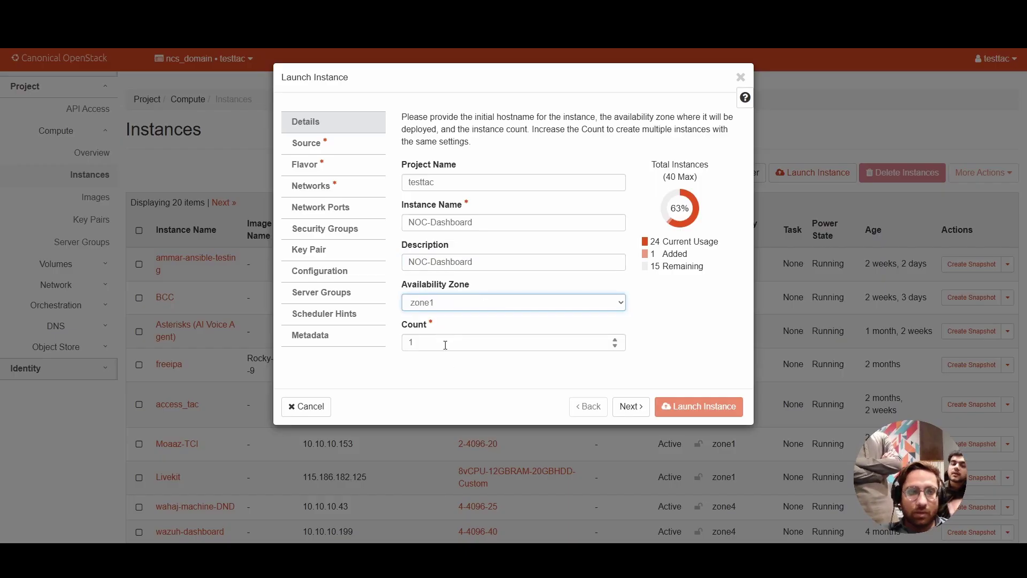
click(631, 409)
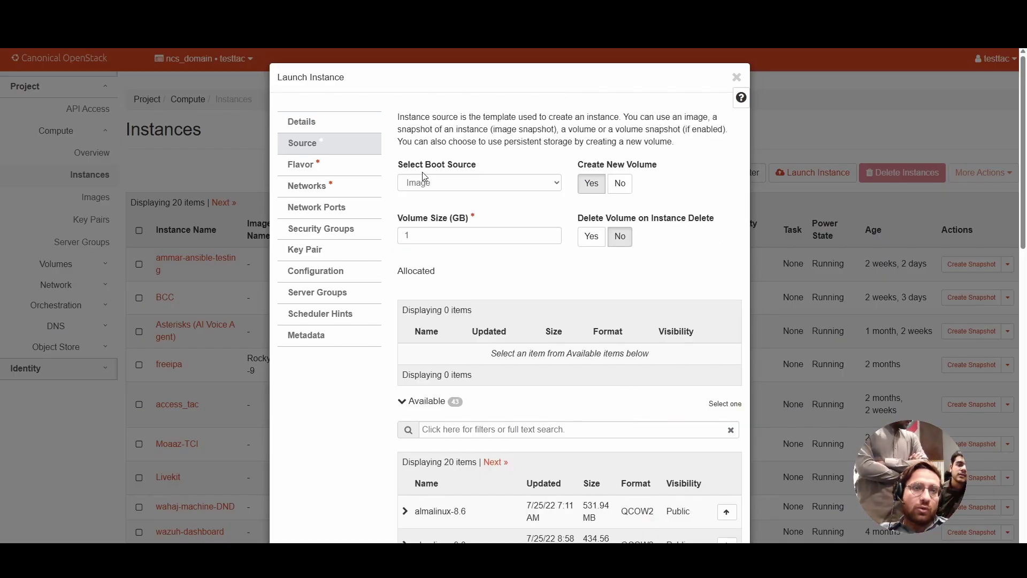
Set the boot source to Volume and keep volume deletion on instance delete set to No
drag(424, 165, 477, 166)
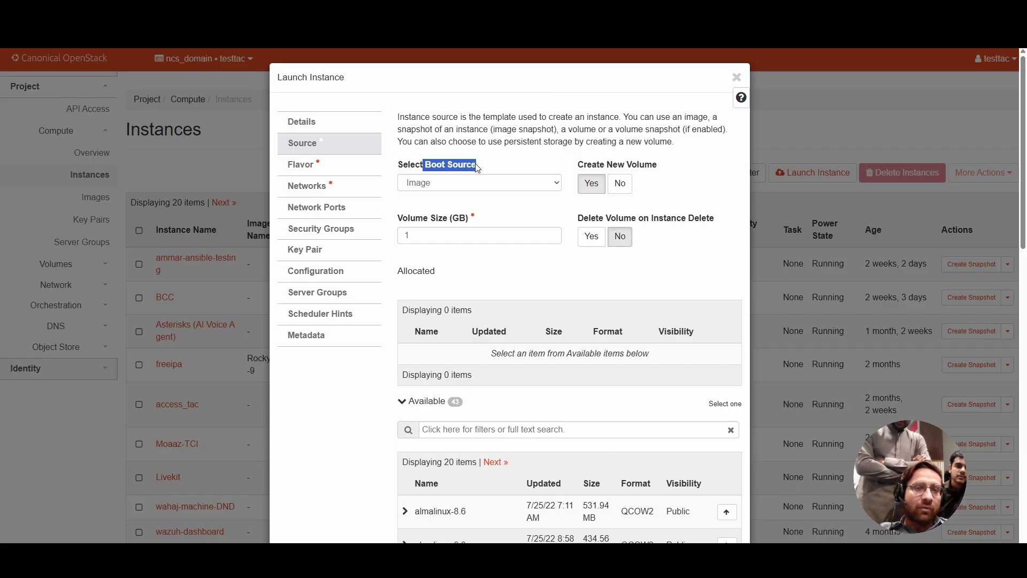
click(476, 183)
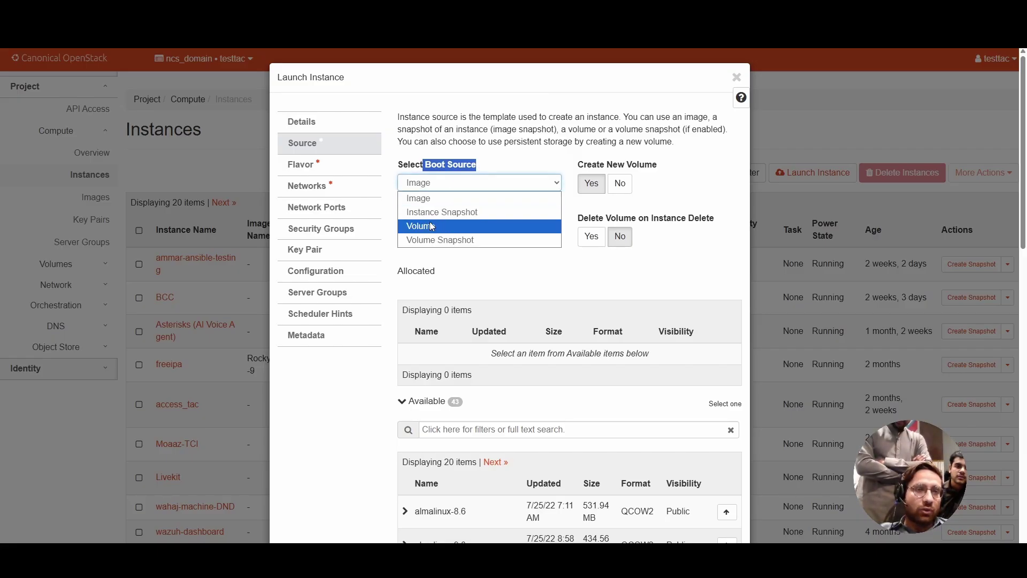
key(Escape)
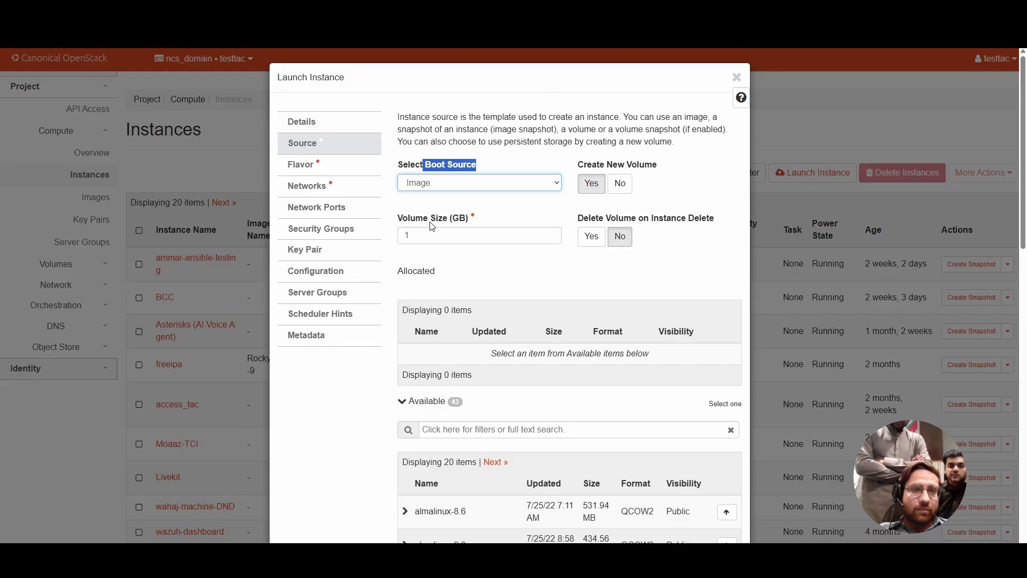
key(Down)
key(Down)
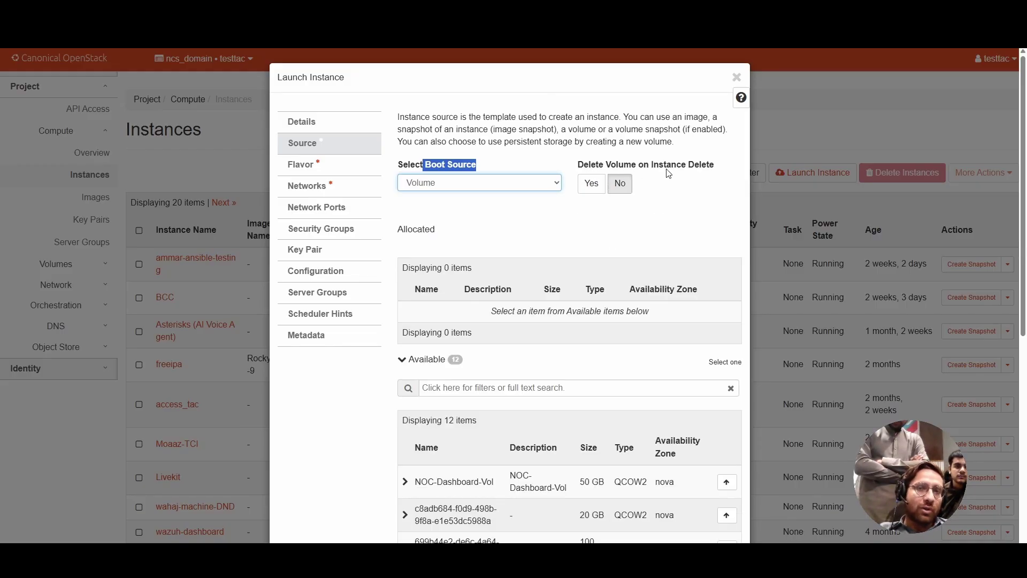
click(621, 188)
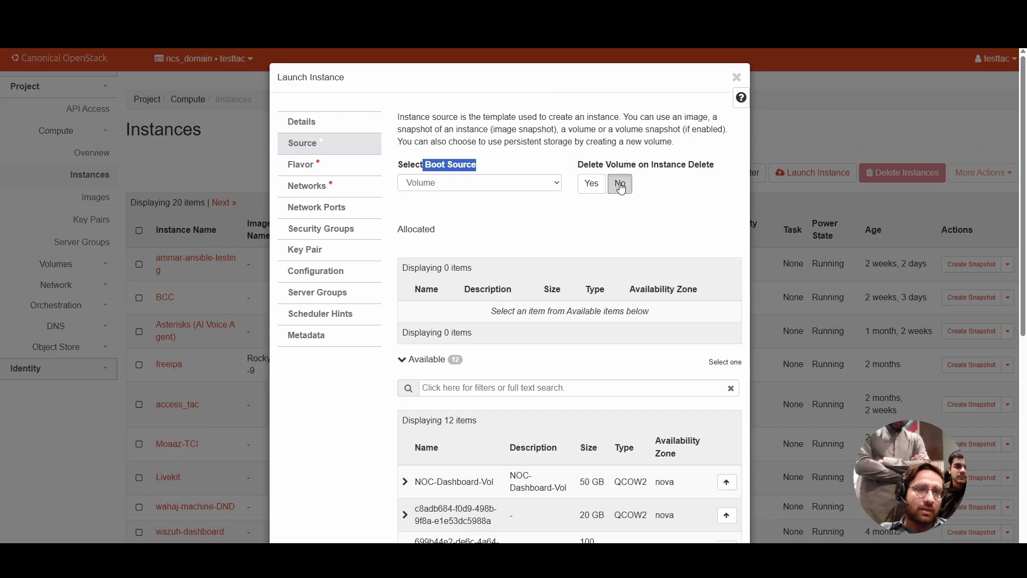
click(549, 225)
Allocate NOC-Dashboard-Vol as the instance's boot volume and proceed to the flavor selection
scroll(533, 259, down, 2)
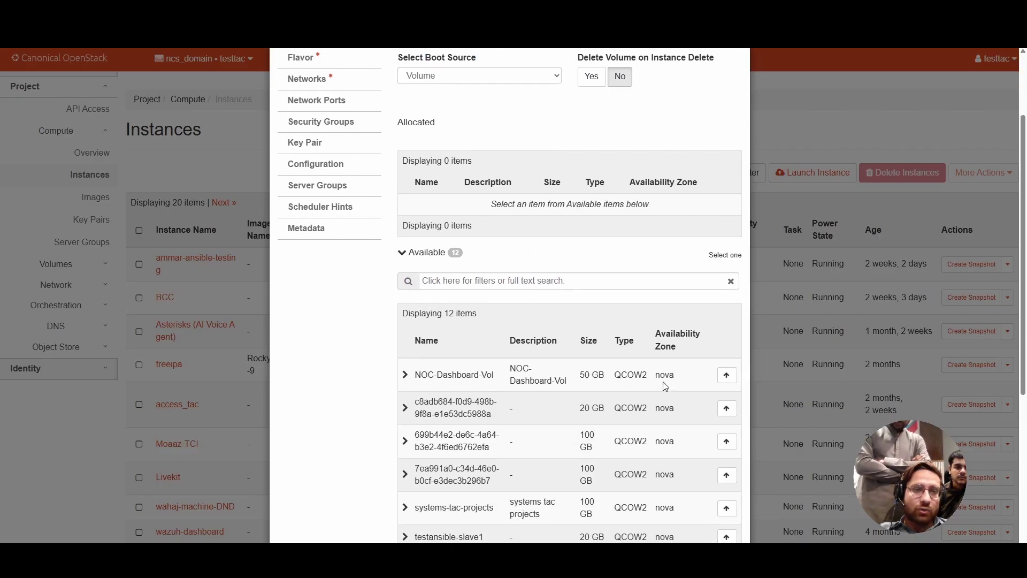
click(726, 376)
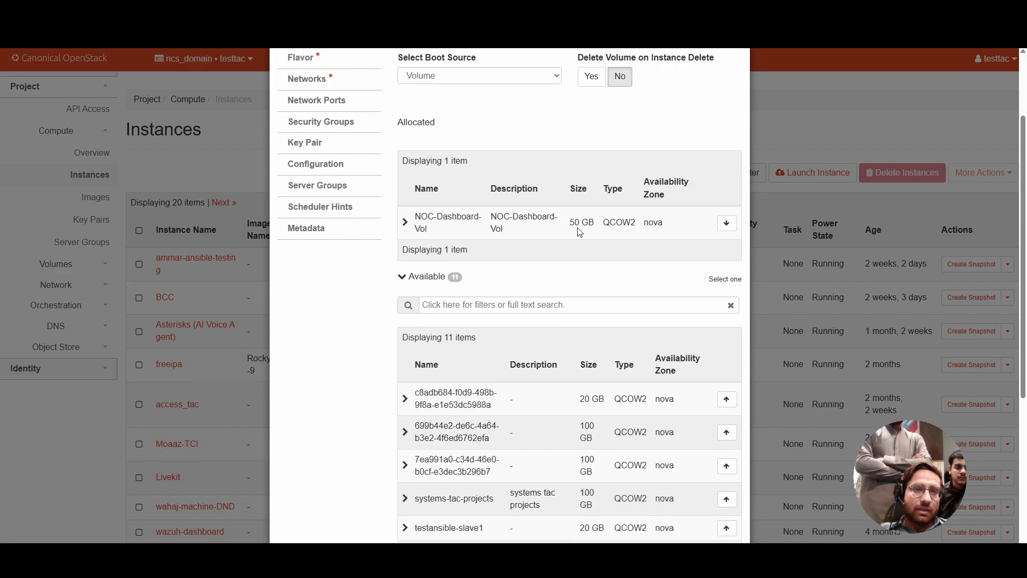
scroll(626, 264, down, 5)
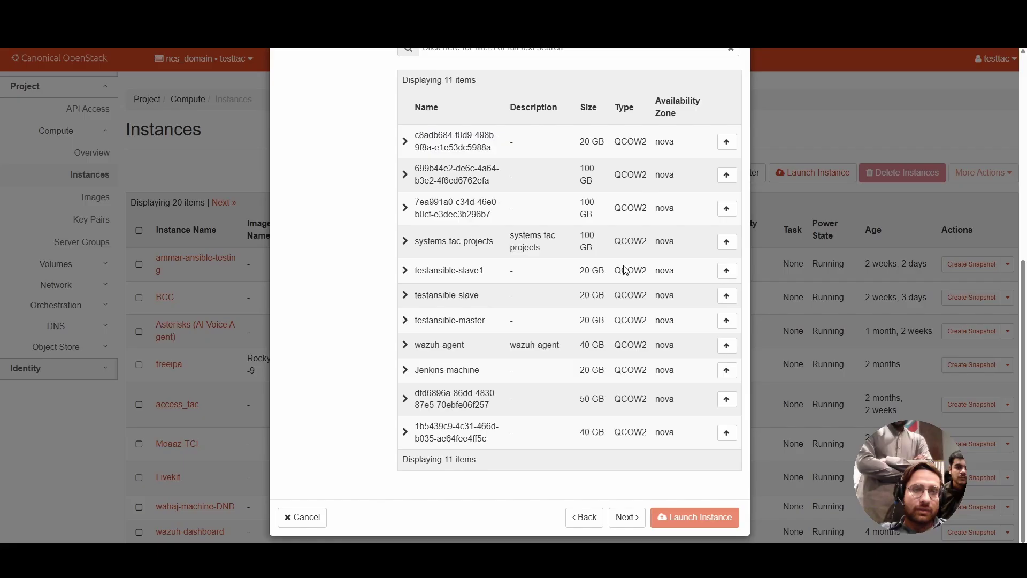
click(636, 515)
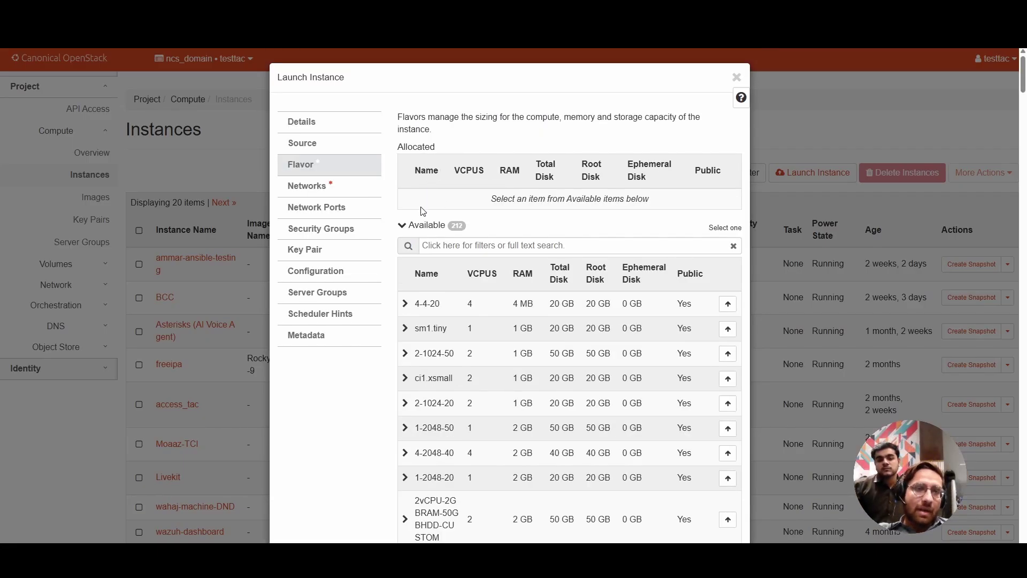
Filter the available flavors by 4 VCPUs and a RAM value of 4
click(435, 241)
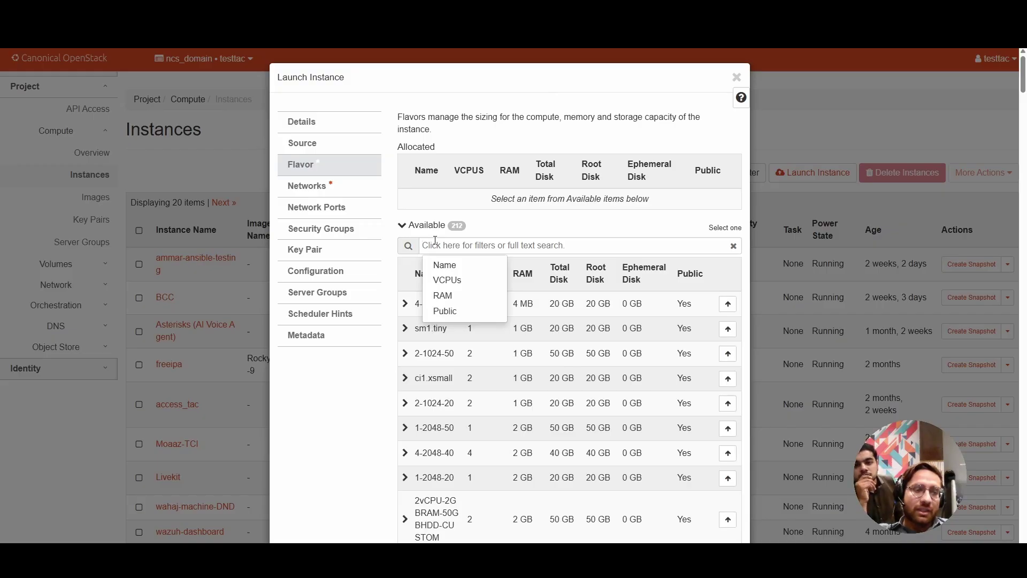
click(446, 280)
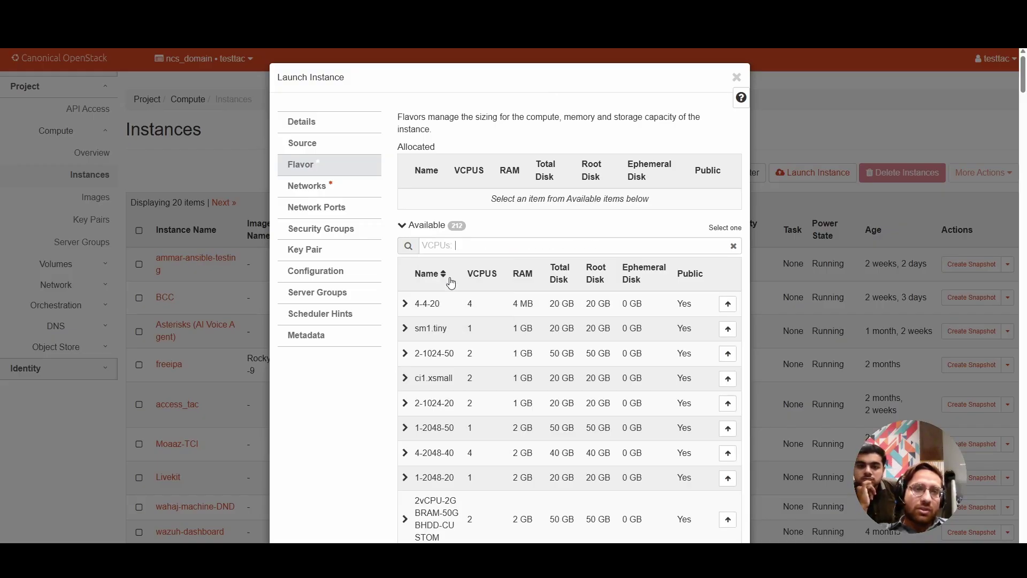
text(4)
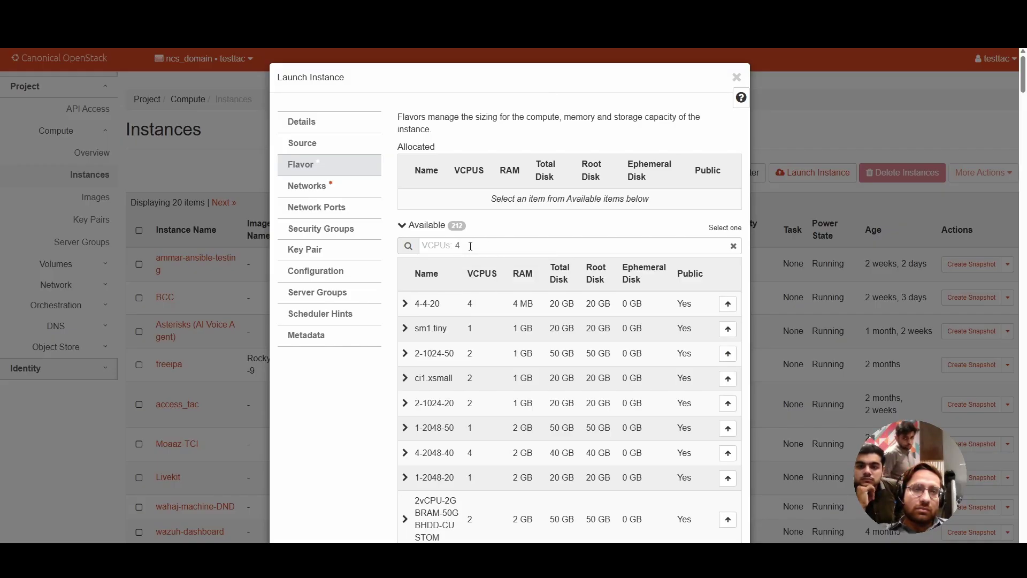
key(Return)
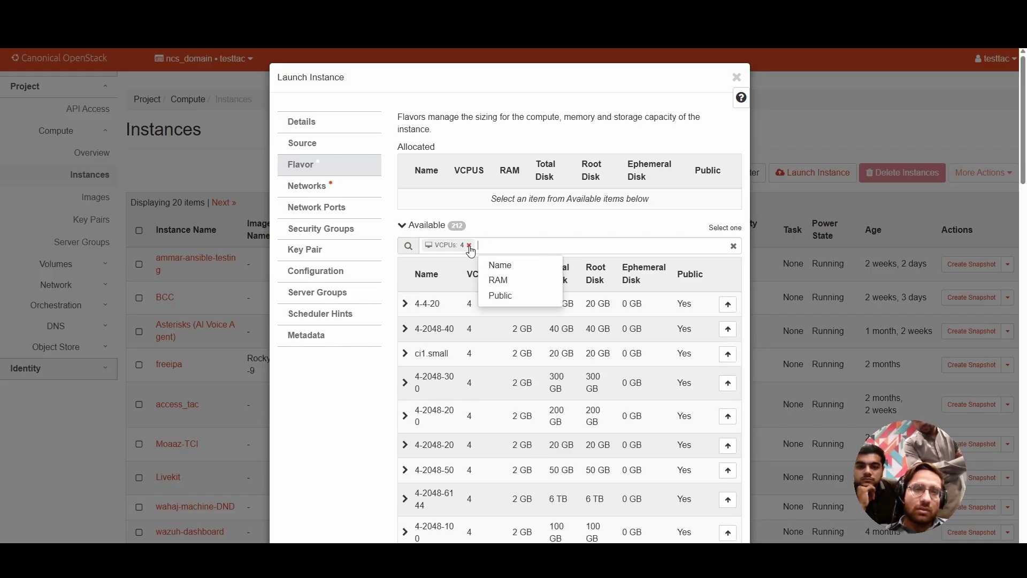
click(547, 282)
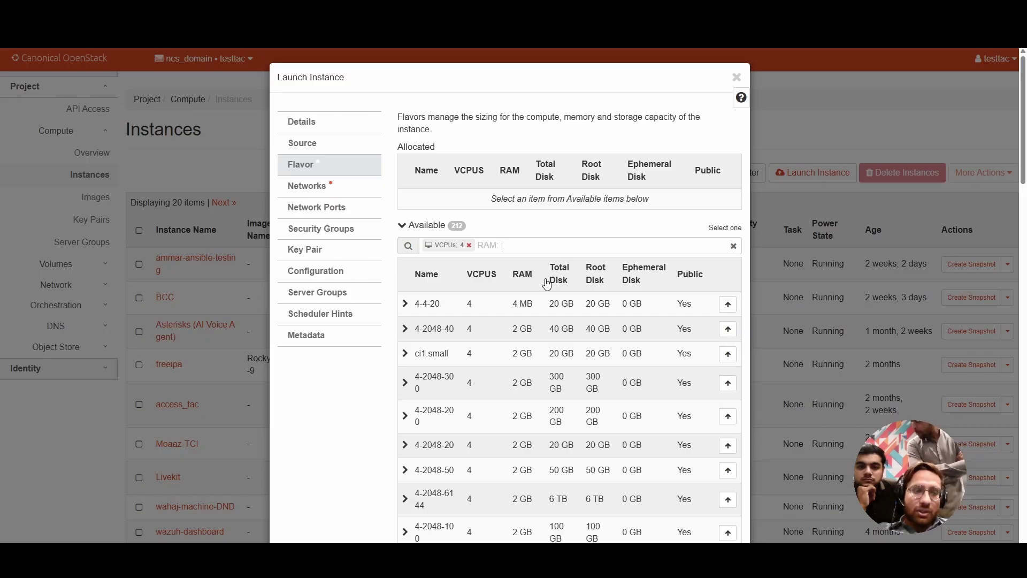
key(Return)
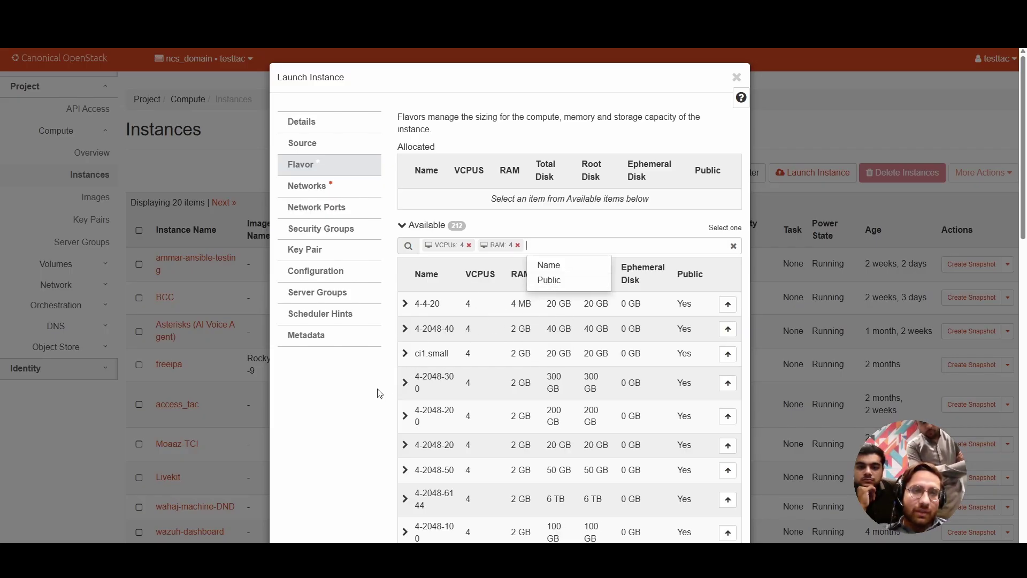
click(358, 412)
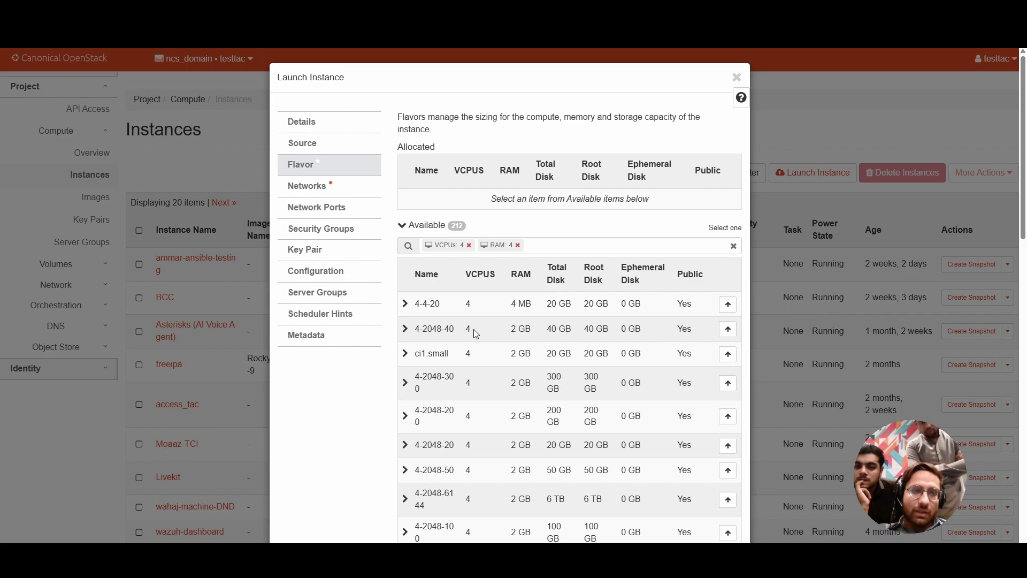
Allocate the 4-4096-20 flavor to the instance, check its VCPUs, RAM and disk, and proceed to the network selection
drag(465, 329, 536, 333)
scroll(499, 429, down, 3)
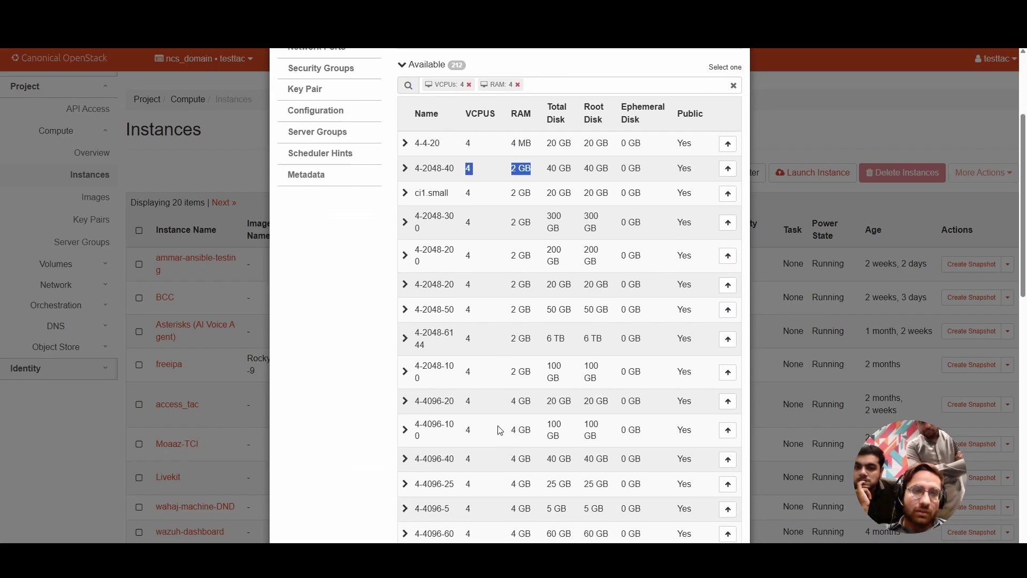
scroll(499, 430, down, 1)
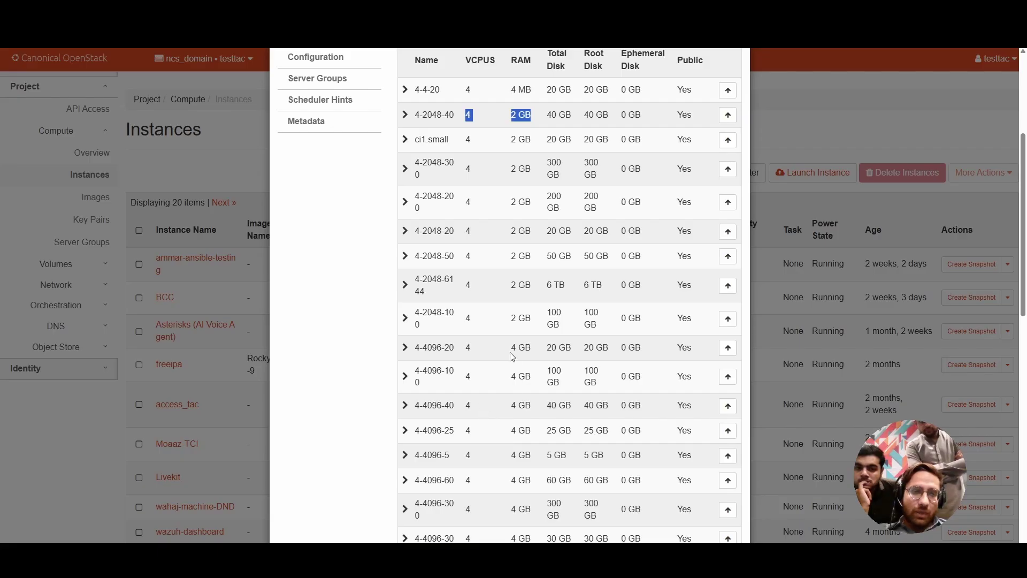
drag(464, 348, 529, 349)
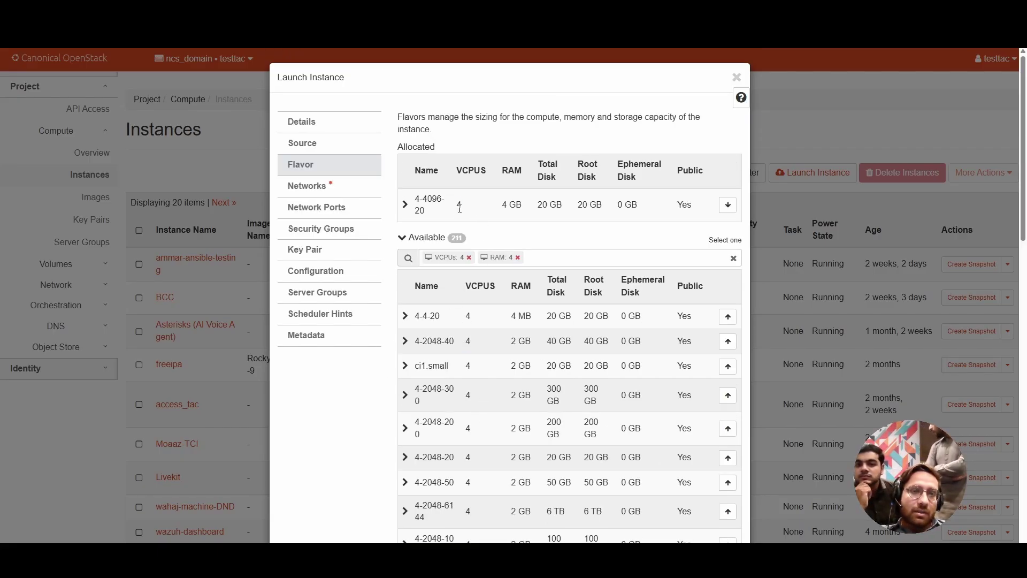
drag(456, 206, 562, 205)
click(524, 206)
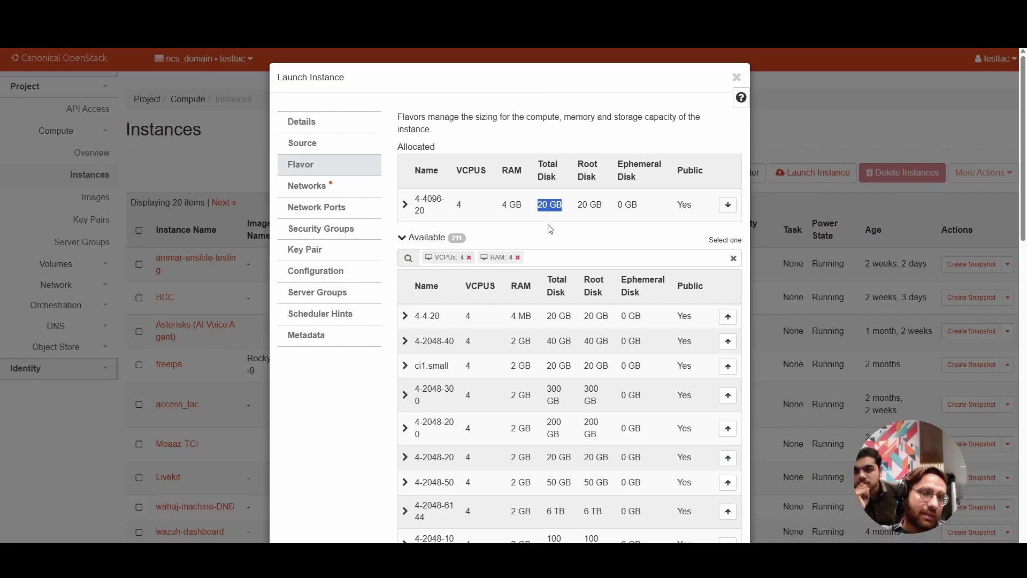
scroll(383, 371, down, 14)
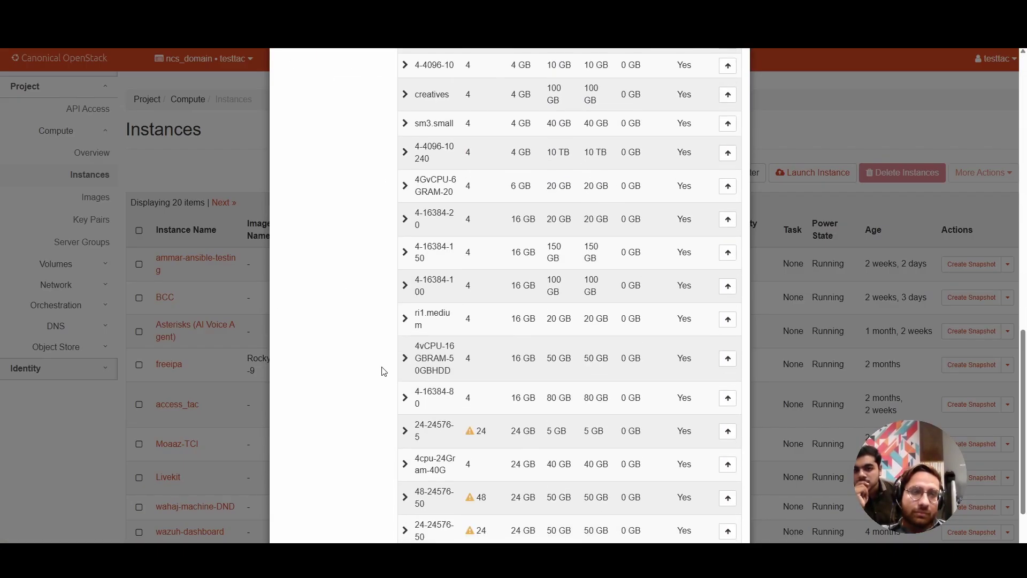
scroll(383, 372, down, 2)
click(628, 523)
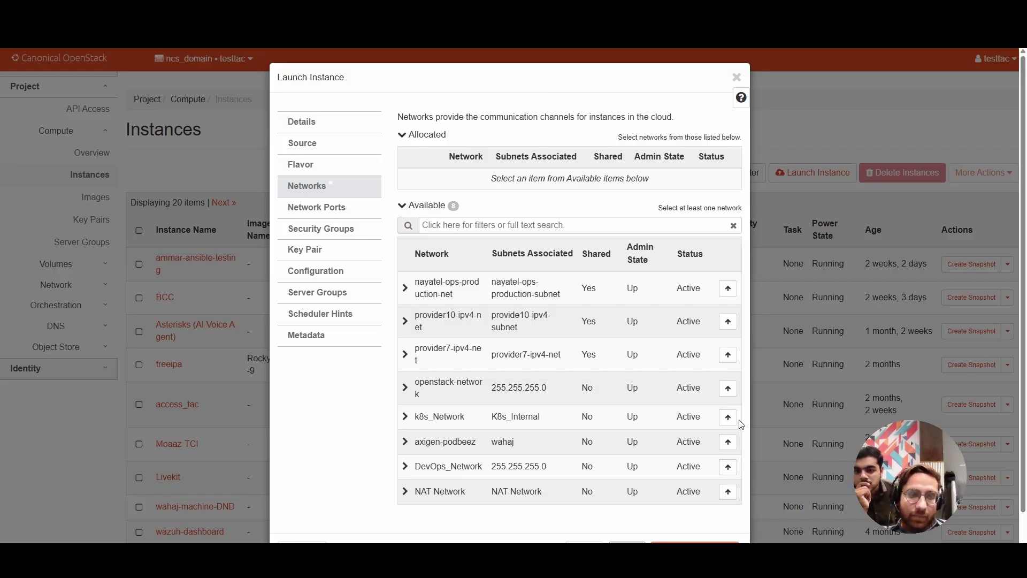
Allocate the axigen-podbeez network to the instance
drag(419, 441, 523, 445)
click(523, 444)
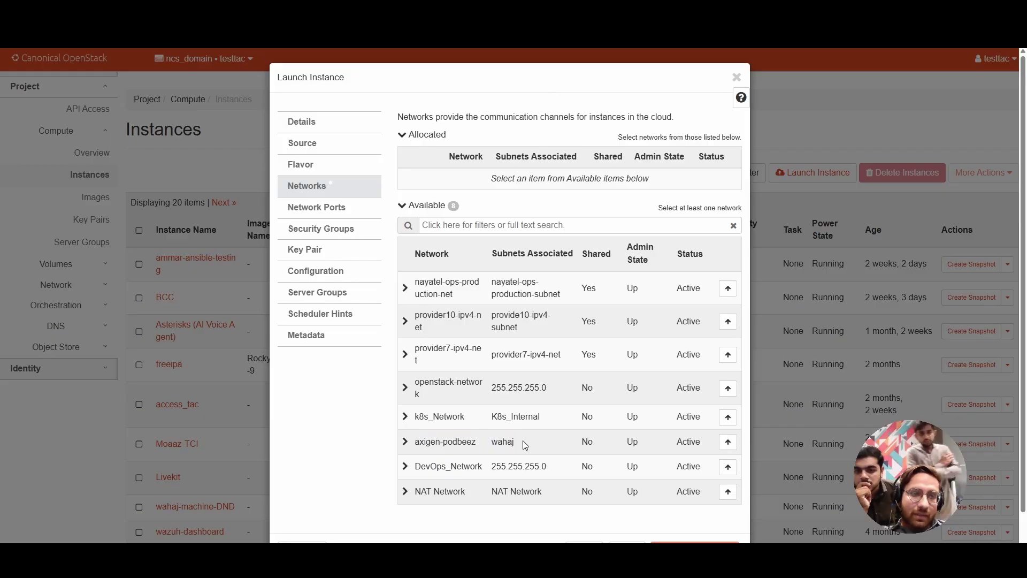
double_click(523, 445)
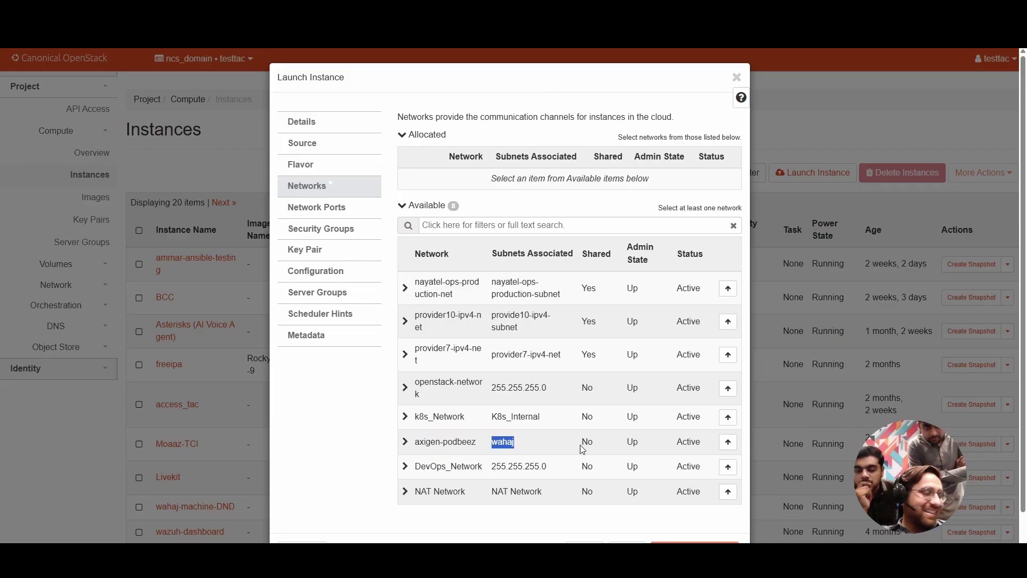
click(727, 446)
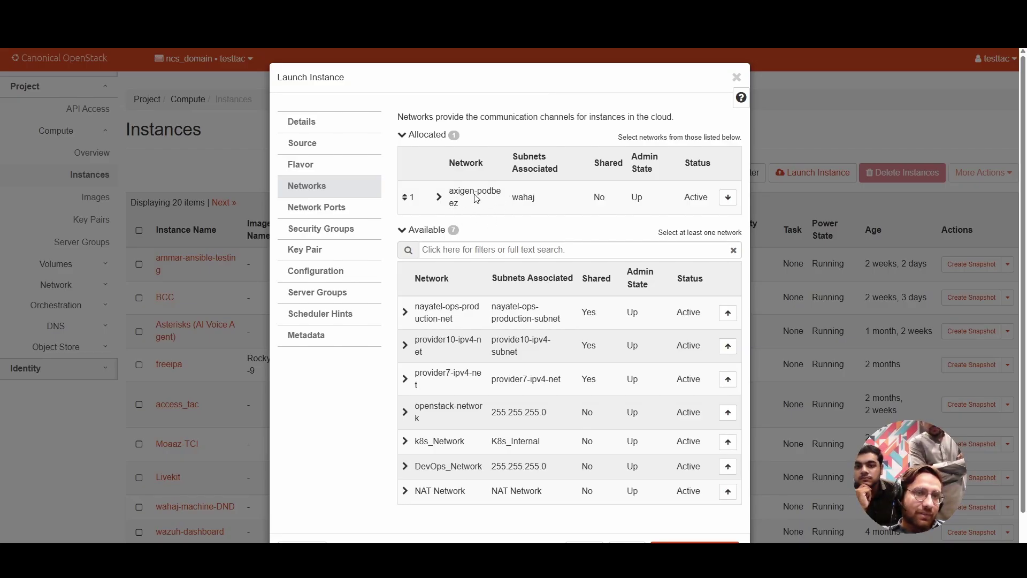
Check the details of the allocated axigen-podbeez network, add NAT Network, and proceed past the network ports to the security groups
click(439, 198)
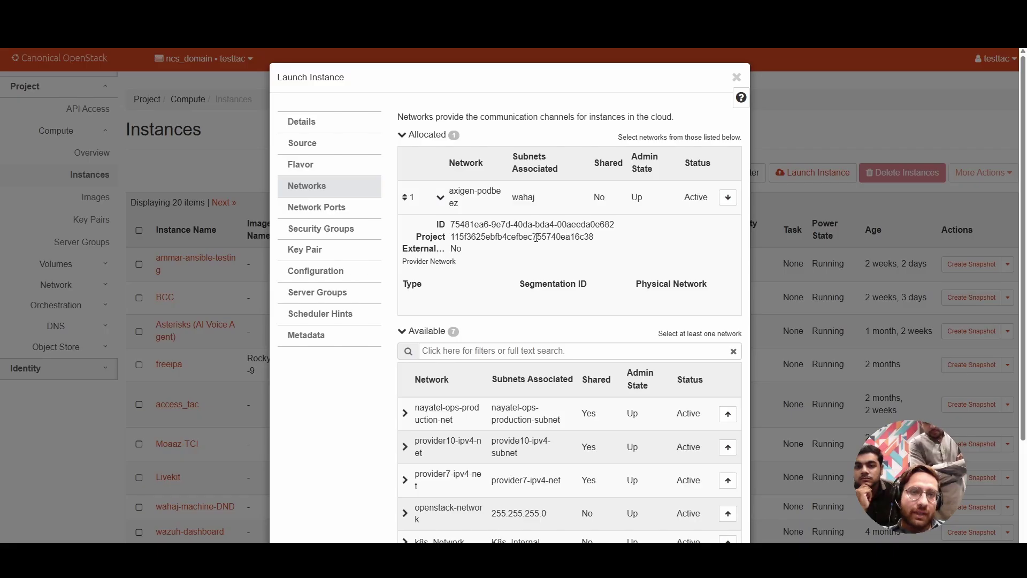
click(439, 202)
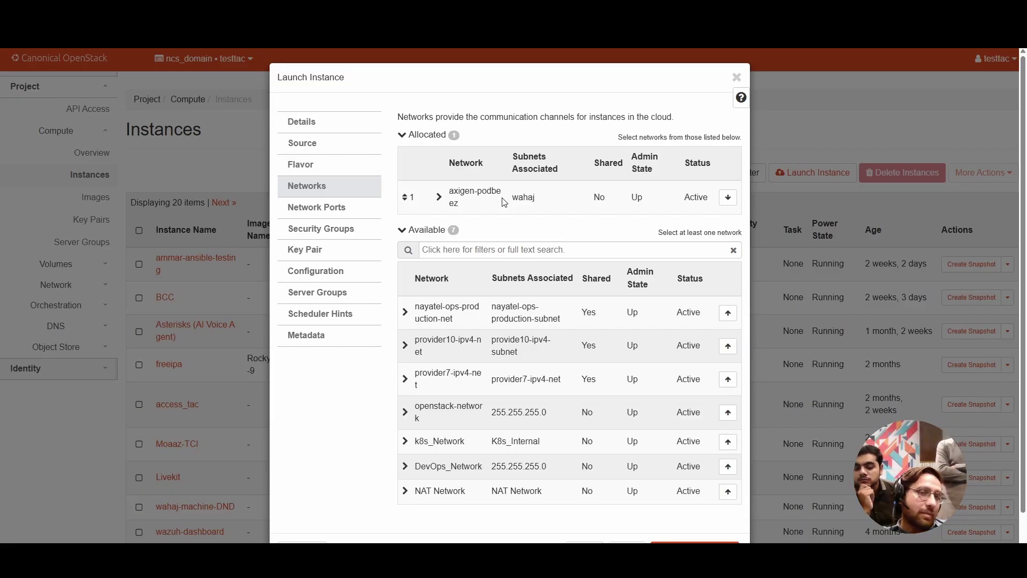
drag(415, 490, 472, 495)
click(474, 521)
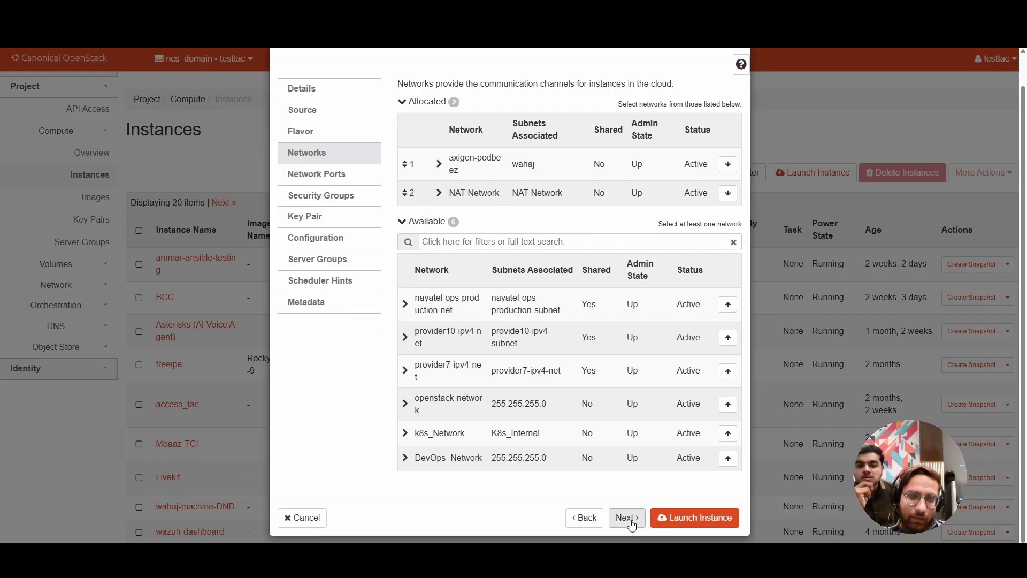
click(626, 517)
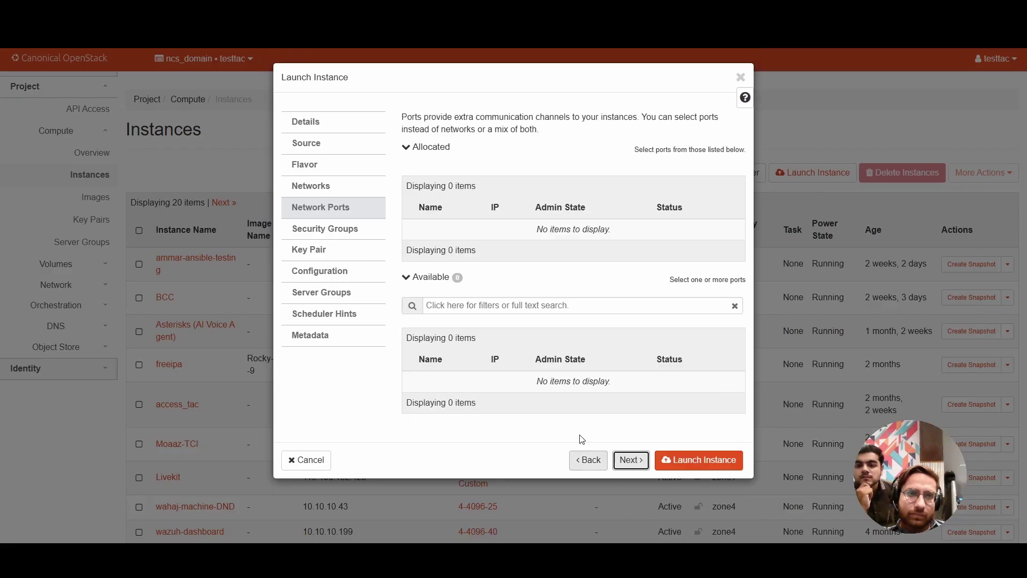
click(627, 460)
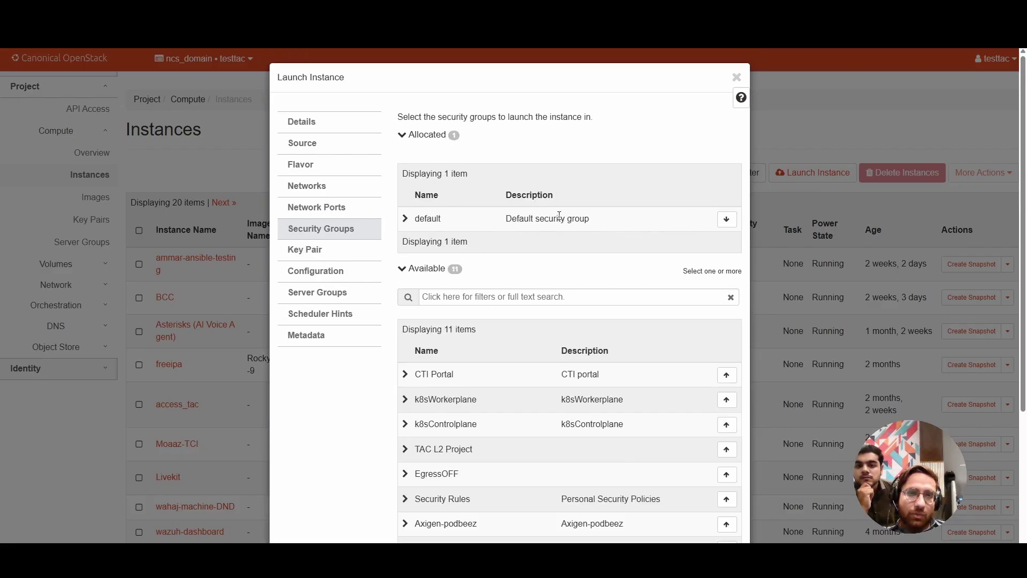
Replace the default security group with Axigen-podbeez and proceed to the instance configuration
drag(418, 217, 620, 221)
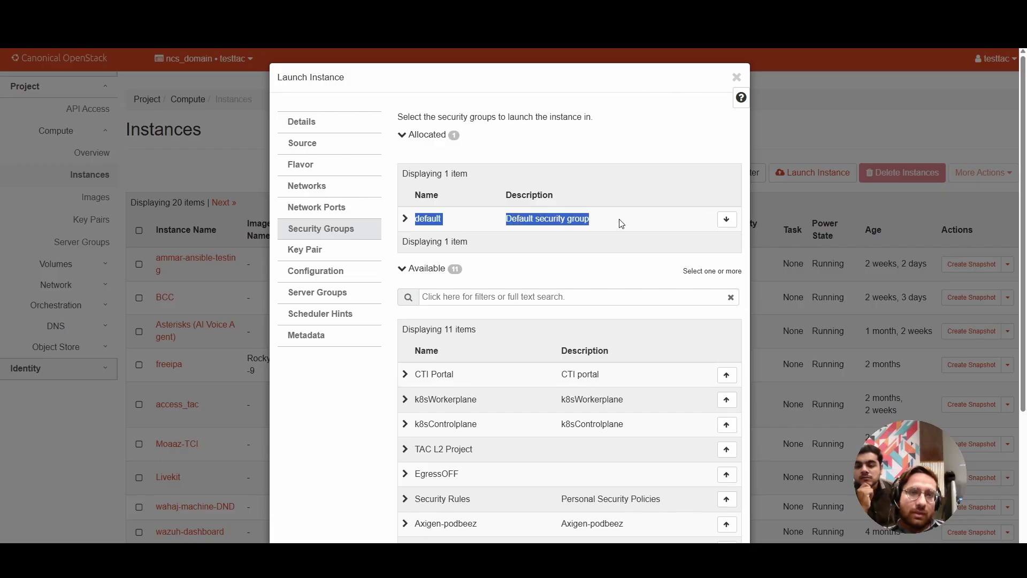
scroll(623, 414, down, 3)
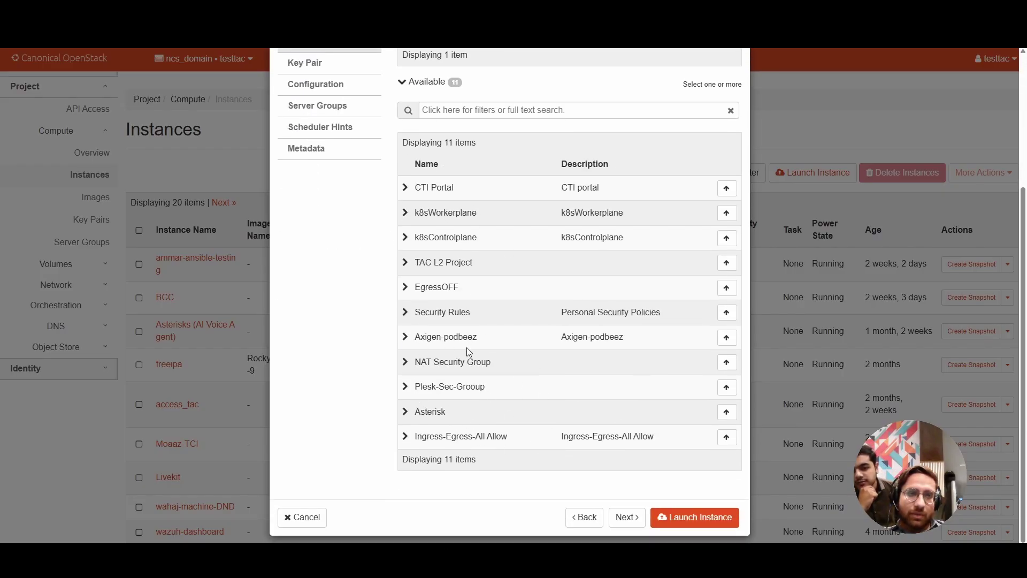
scroll(548, 390, up, 3)
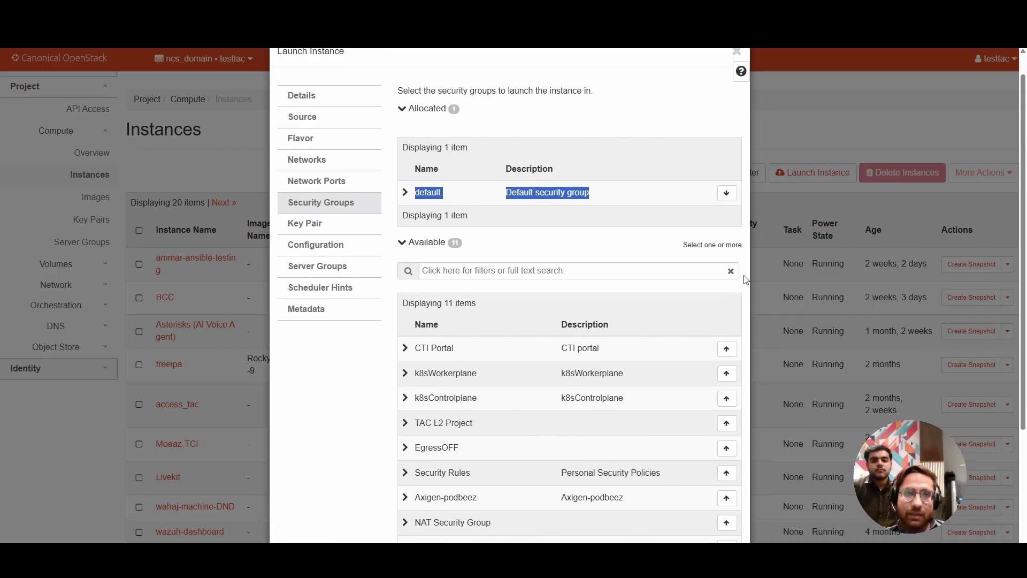
click(726, 193)
scroll(647, 332, down, 2)
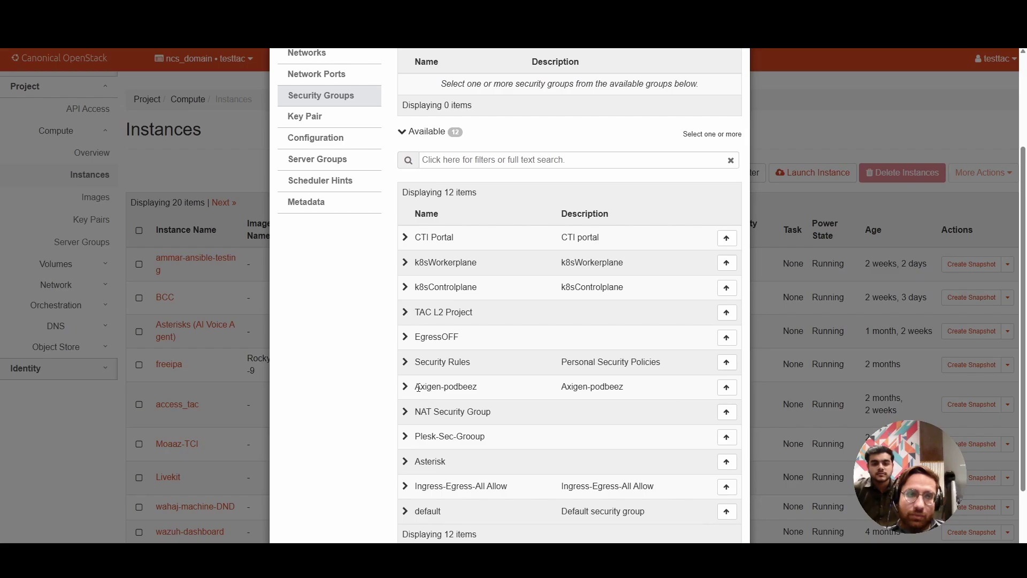
drag(419, 387, 725, 392)
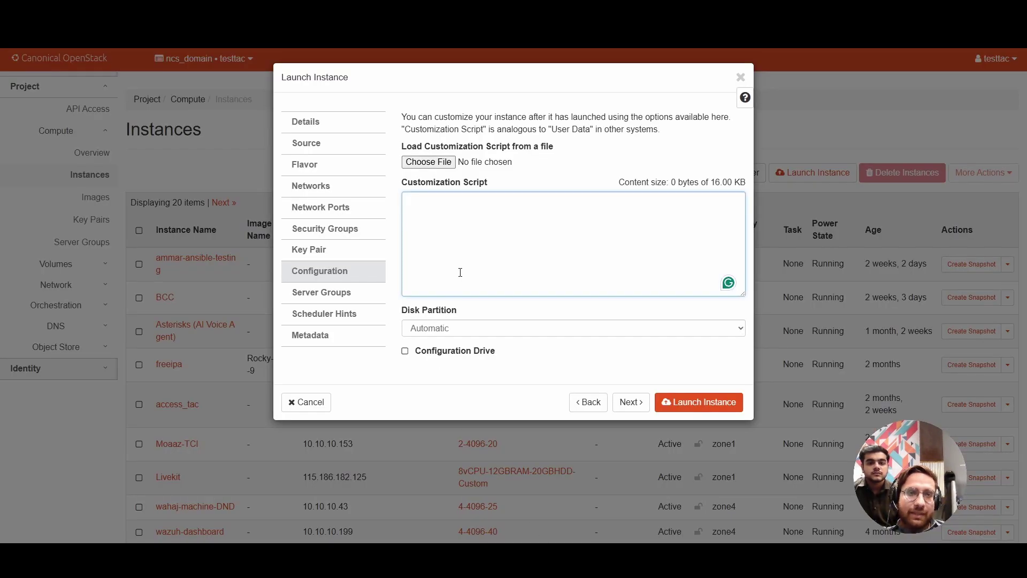
Paste the cloud-config customization script that defines the ubuntu user and its plain-text password, and check both entries
key(ctrl+v)
scroll(463, 270, up, 5)
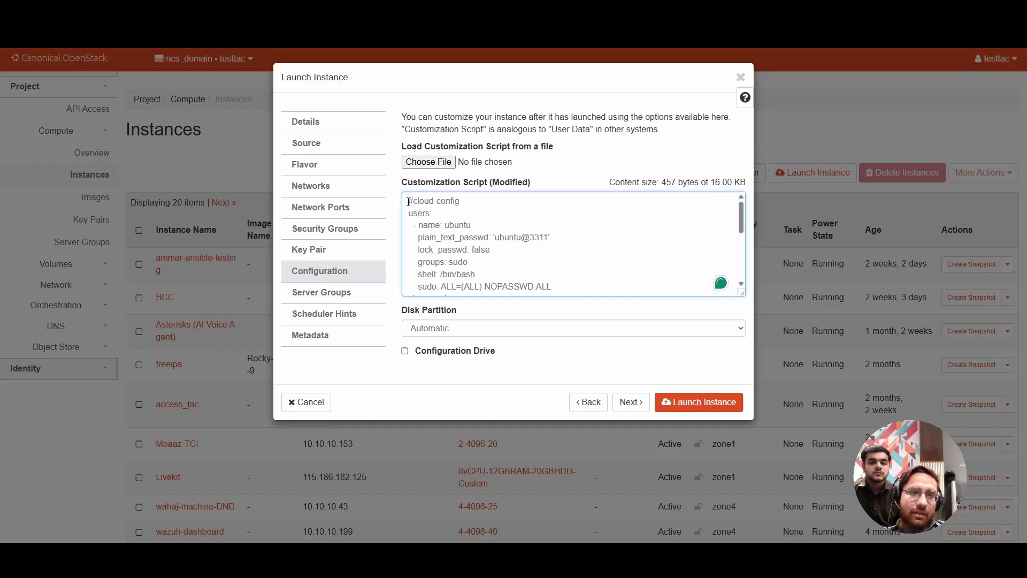
drag(409, 202, 549, 236)
click(473, 237)
double_click(456, 225)
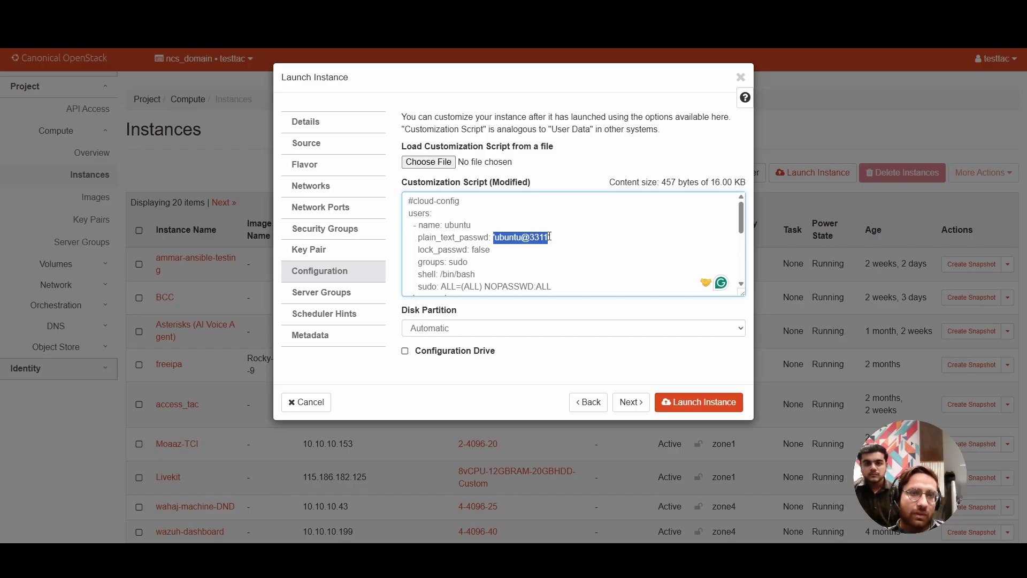
Examine the ubuntu user's group, shell and sudo rule in the customization script
scroll(530, 254, down, 1)
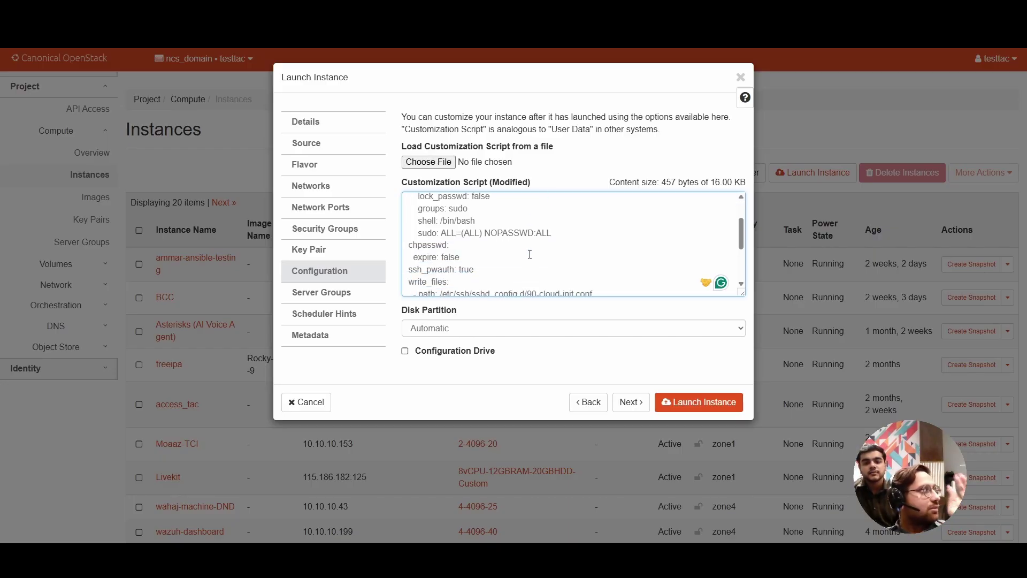
scroll(529, 254, up, 1)
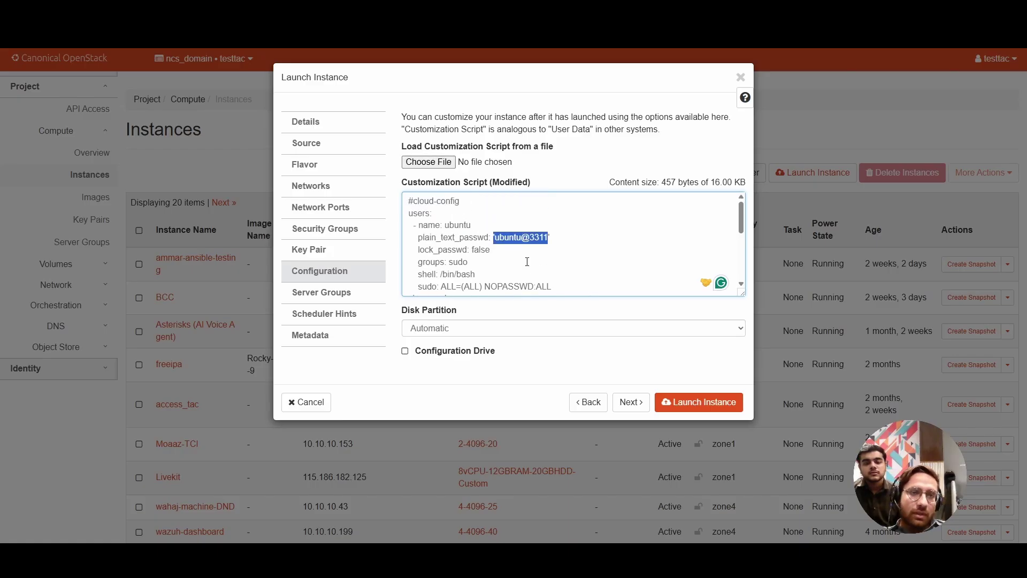
click(526, 262)
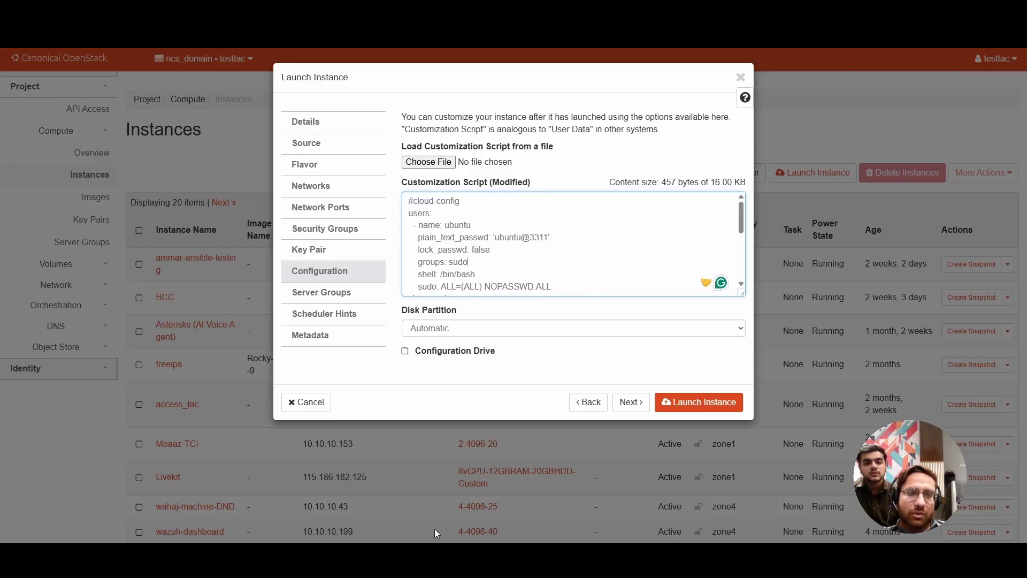
scroll(467, 282, down, 2)
scroll(466, 268, up, 2)
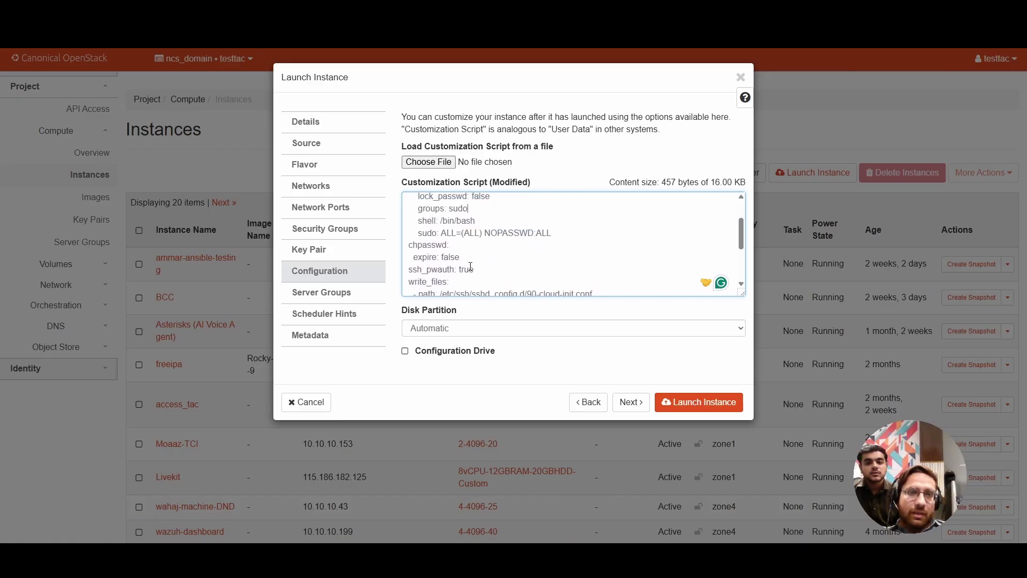
double_click(455, 262)
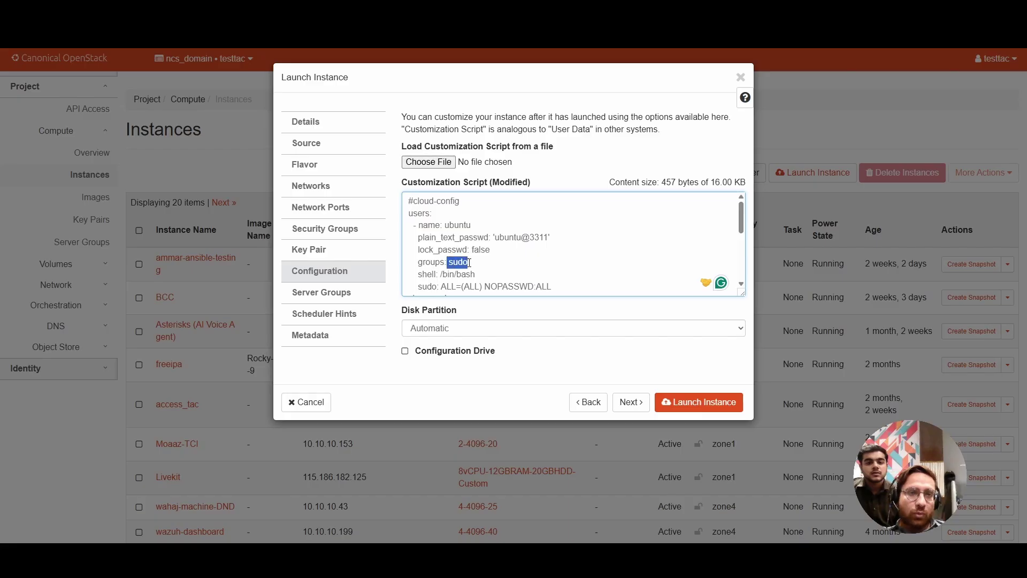
double_click(456, 225)
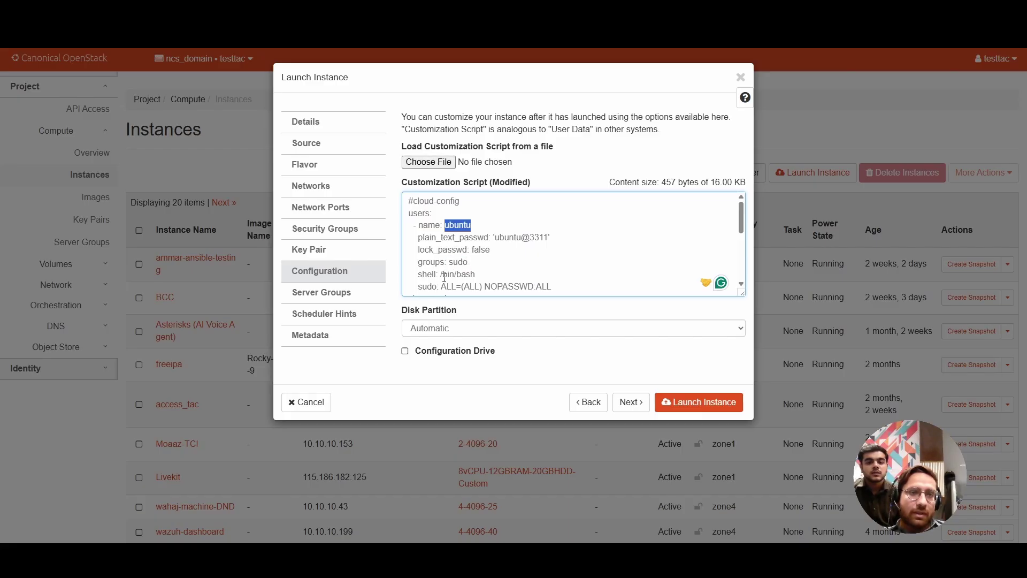
drag(440, 275, 478, 276)
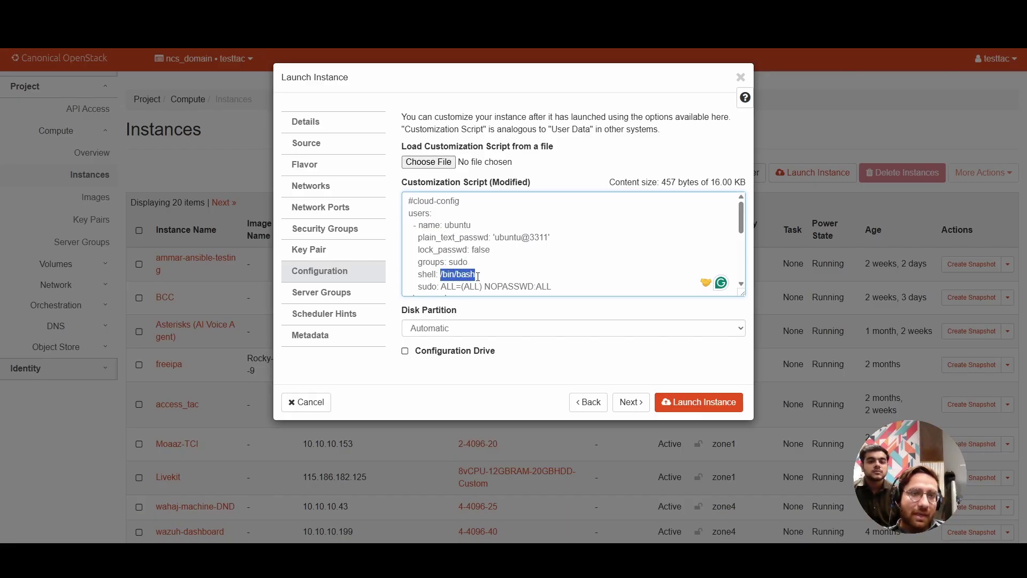
scroll(522, 257, down, 2)
scroll(522, 257, up, 1)
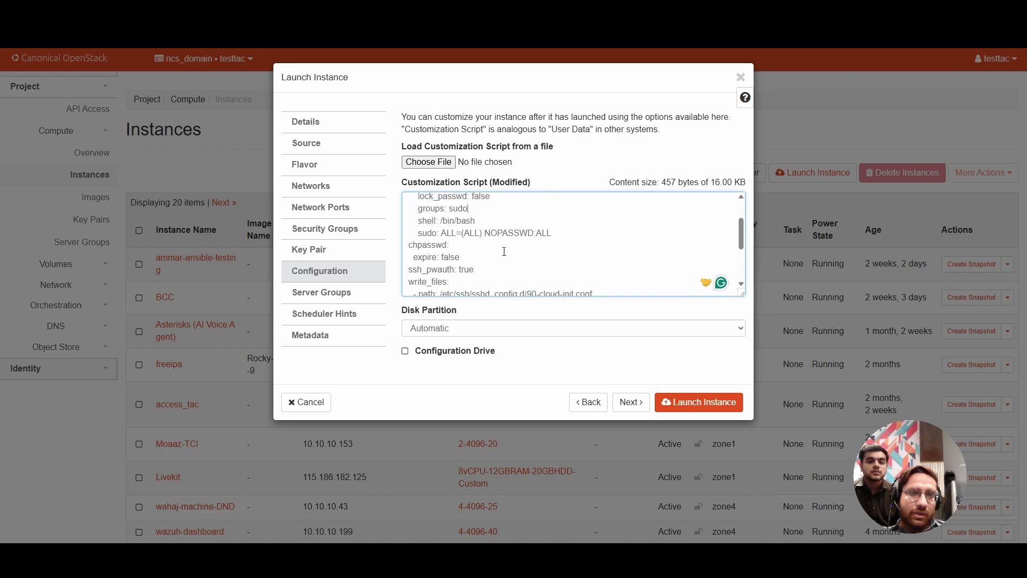
drag(461, 234, 561, 231)
drag(411, 235, 569, 234)
click(568, 234)
Examine the password expiry and SSH password authentication settings in the customization script
scroll(504, 270, down, 1)
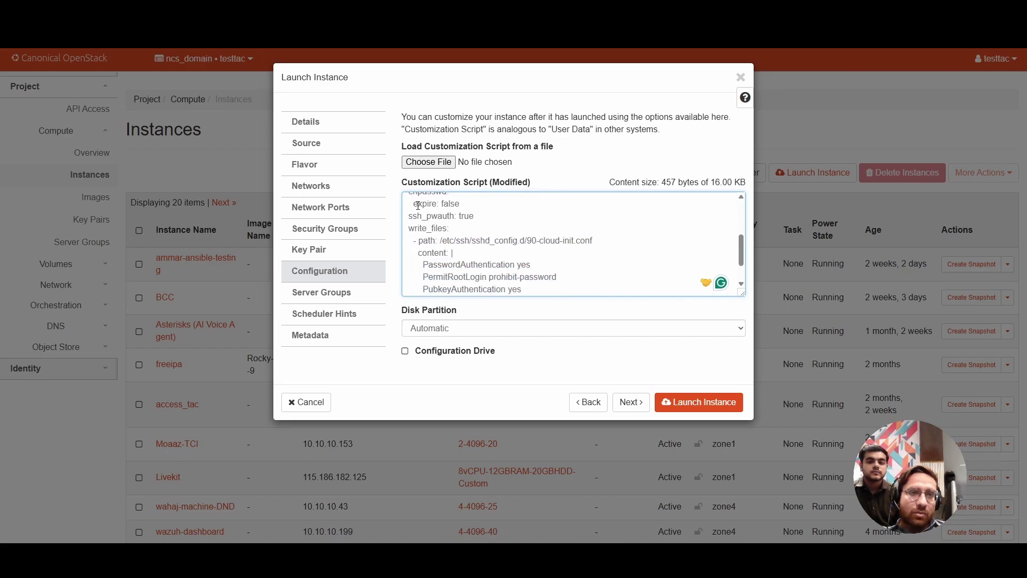
scroll(419, 205, up, 2)
drag(411, 258, 478, 258)
click(478, 257)
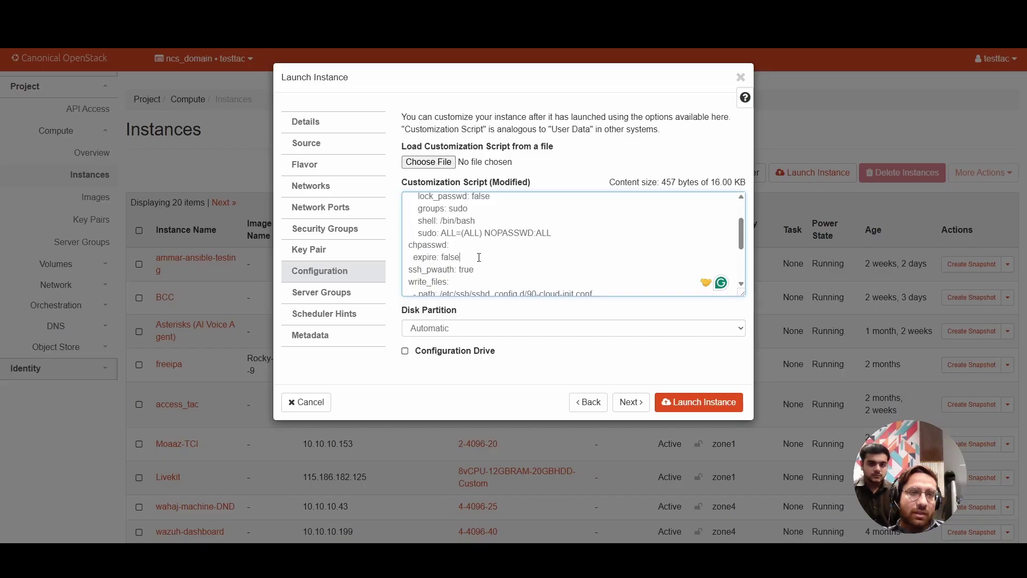
drag(414, 270, 476, 269)
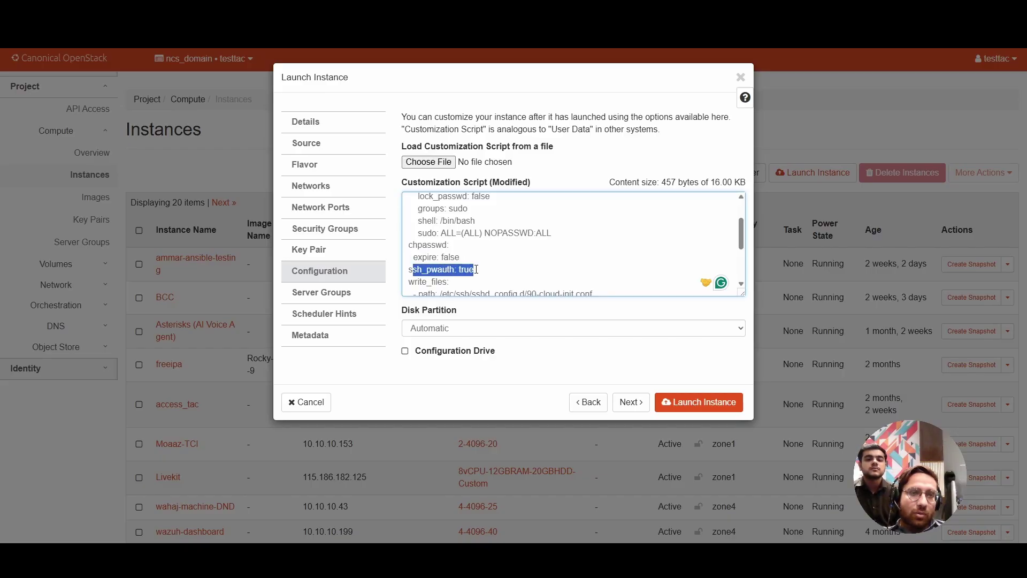
click(465, 269)
double_click(465, 269)
double_click(413, 270)
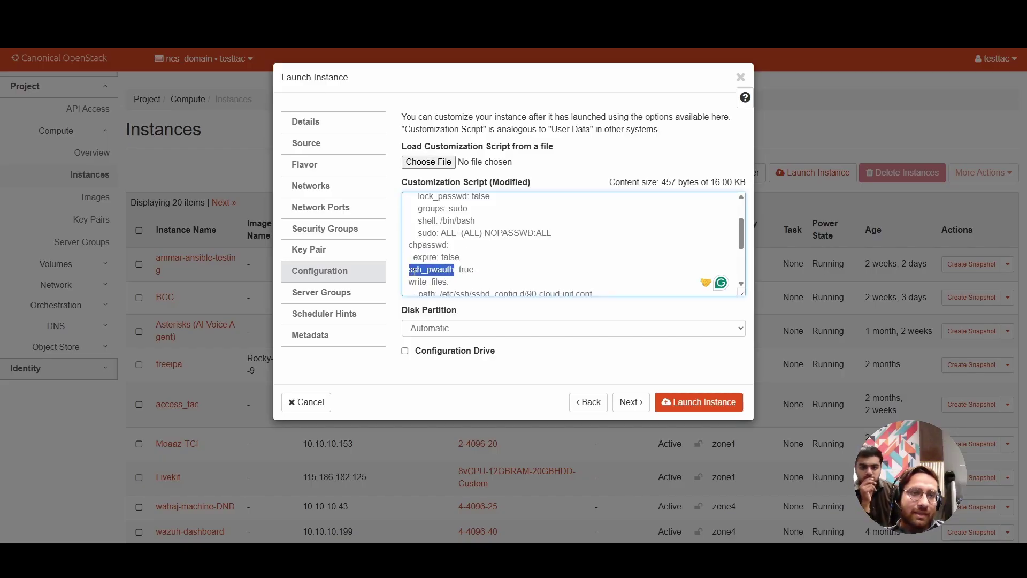
Examine the script's SSH configuration file path, its authentication options and the systemctl commands run at startup
scroll(454, 269, down, 2)
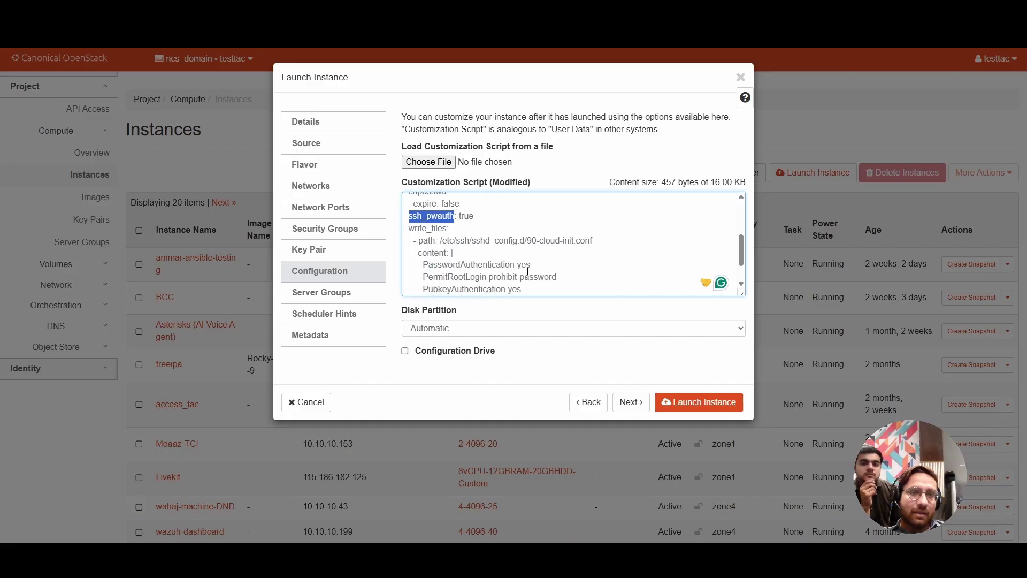
scroll(484, 271, up, 1)
drag(425, 254, 592, 255)
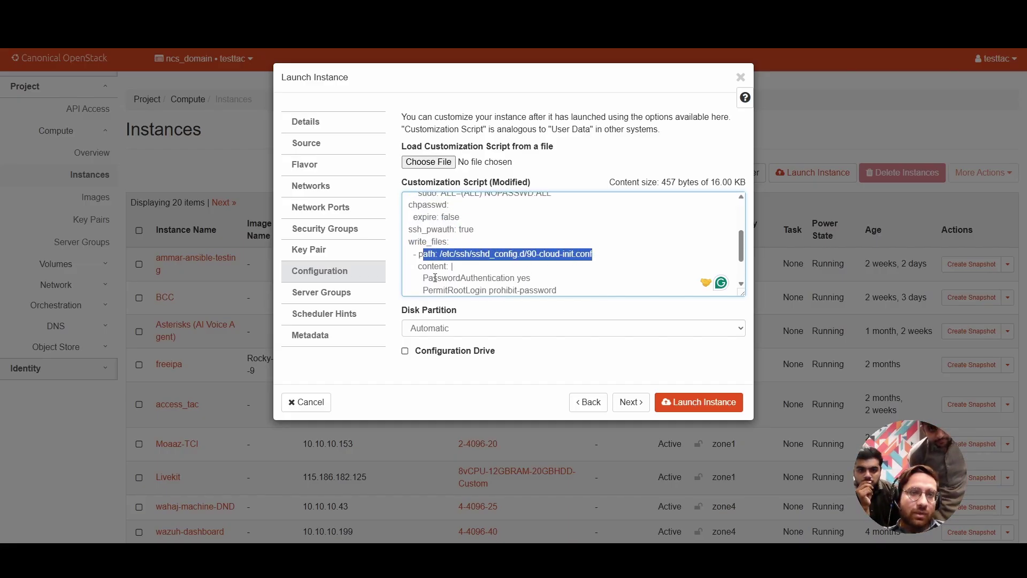
scroll(574, 261, down, 2)
drag(423, 225, 515, 249)
click(518, 249)
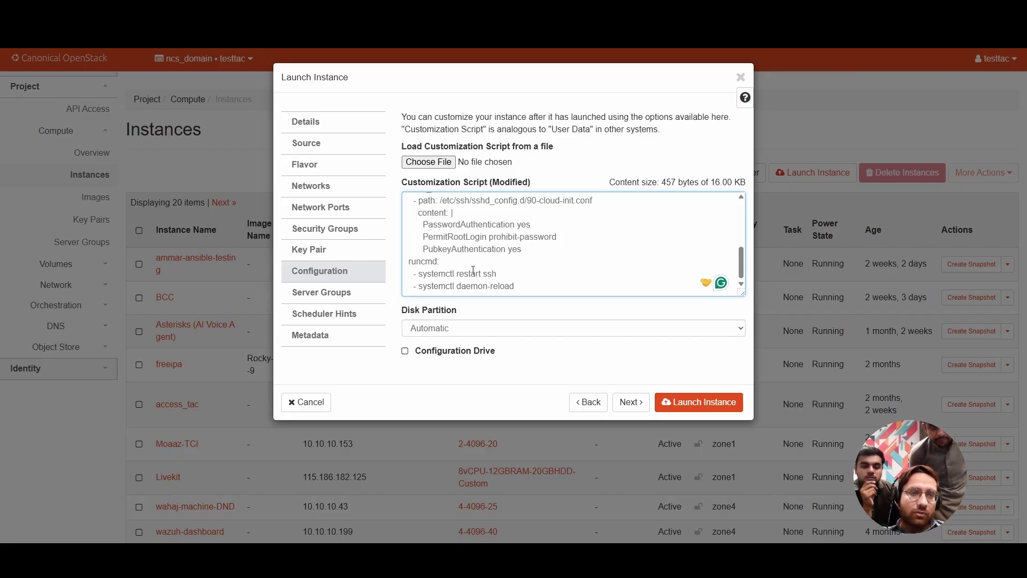
drag(428, 273, 416, 273)
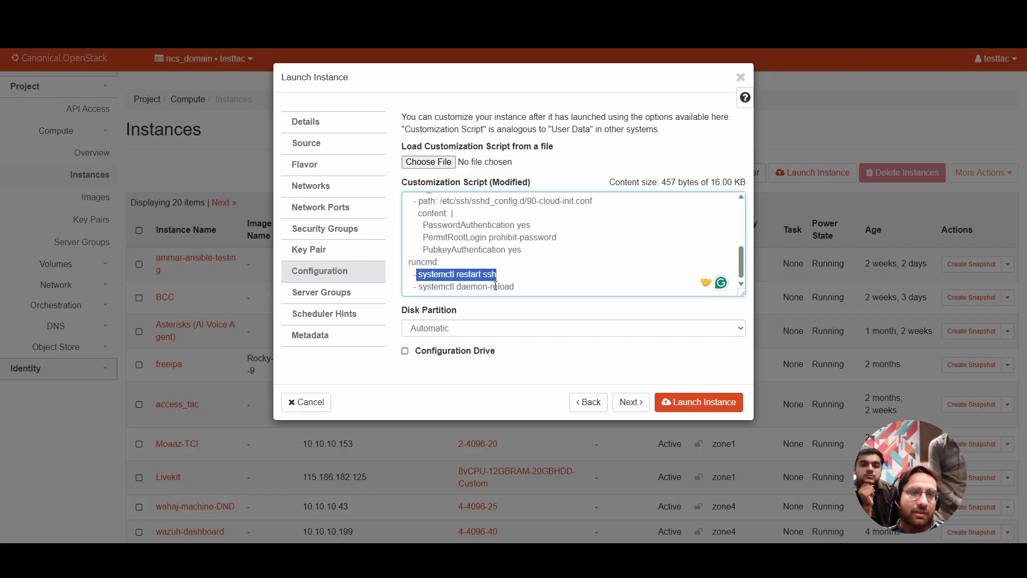
drag(515, 287, 422, 287)
click(467, 281)
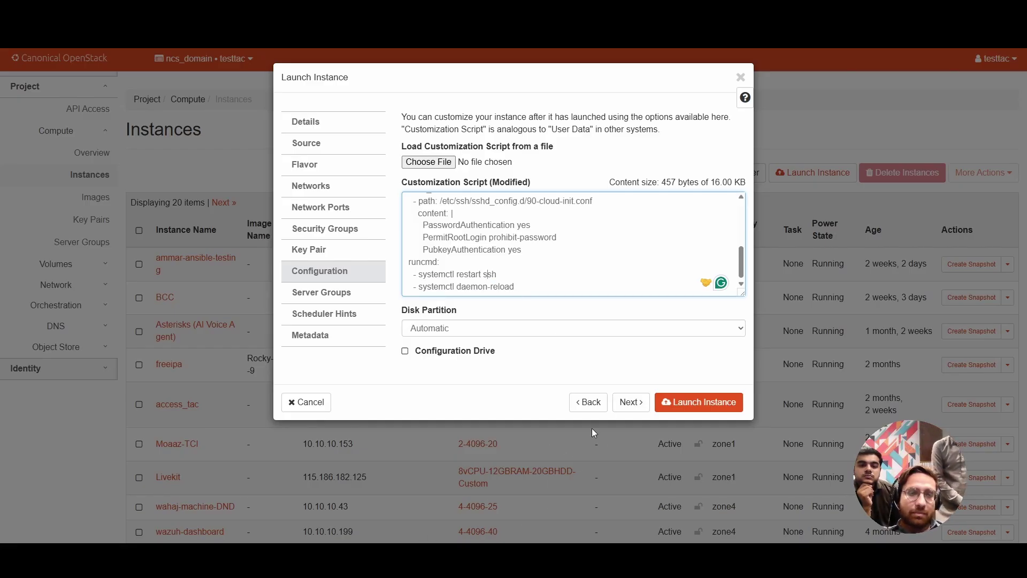
Finish the configuration and launch the NOC-Dashboard instance without a server group
click(621, 408)
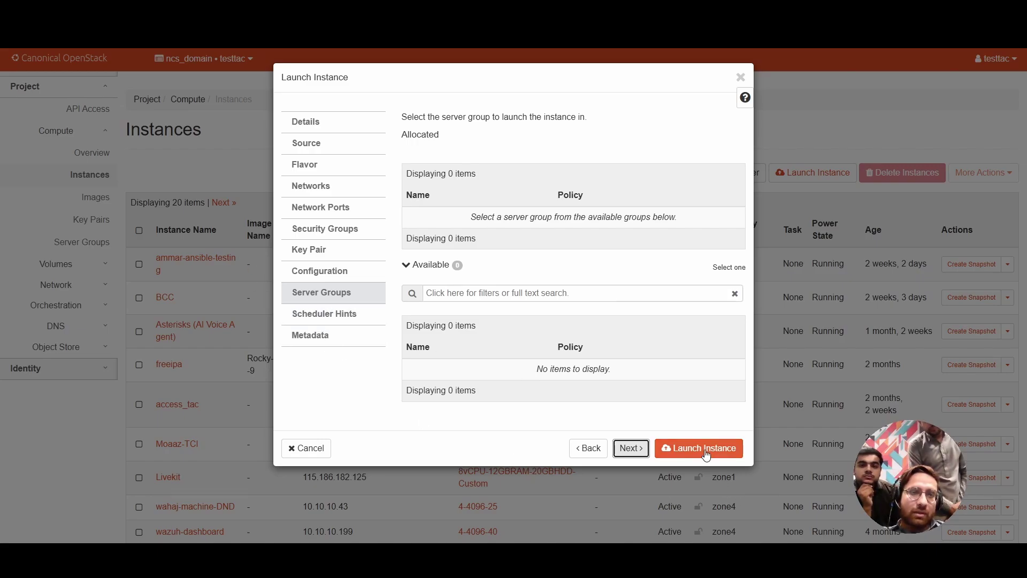
click(705, 452)
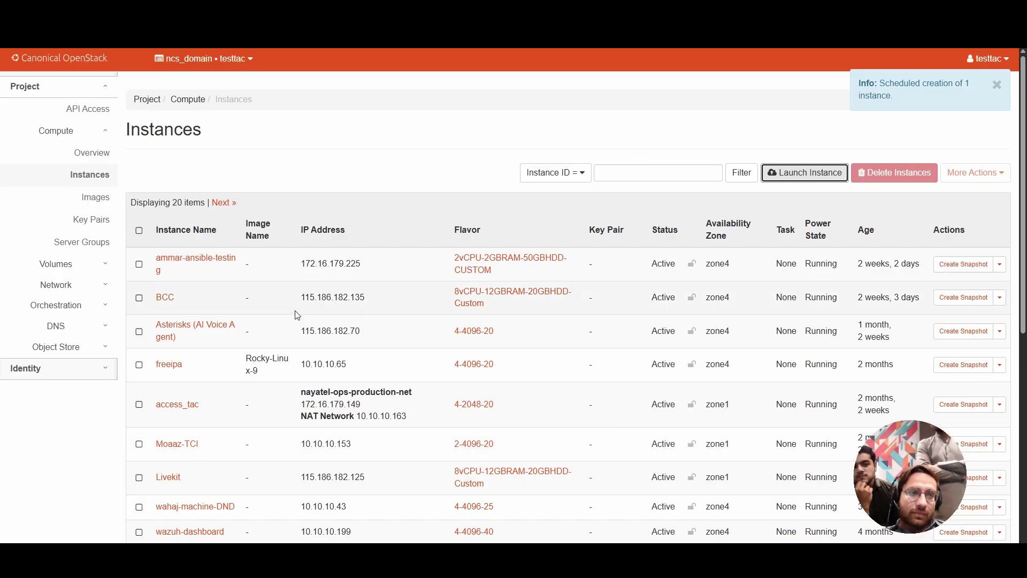
Find NOC-Dashboard in the instance list and open its overview to check the specs, IP addresses, security groups and attached volume
scroll(405, 394, down, 7)
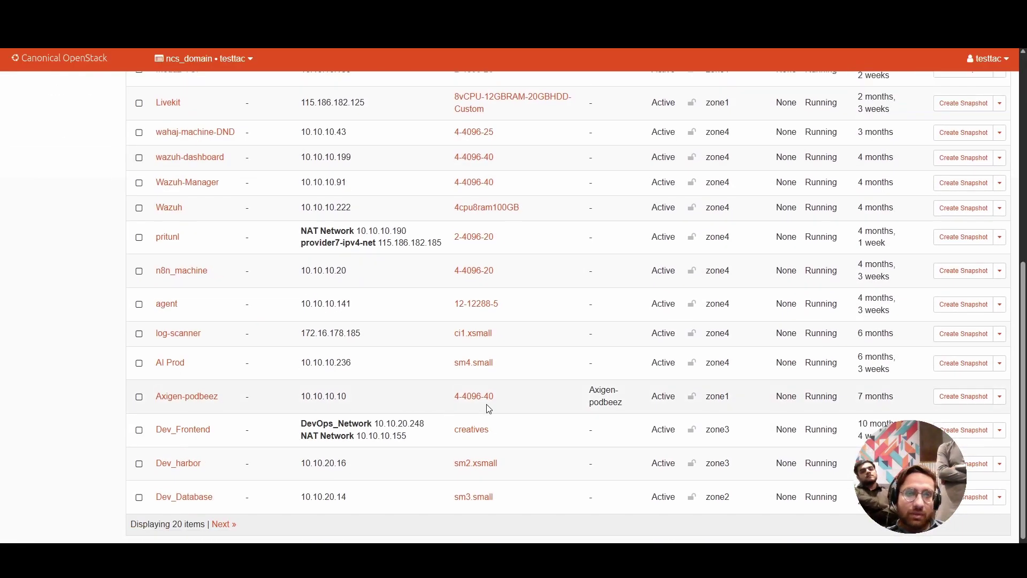
scroll(546, 399, up, 8)
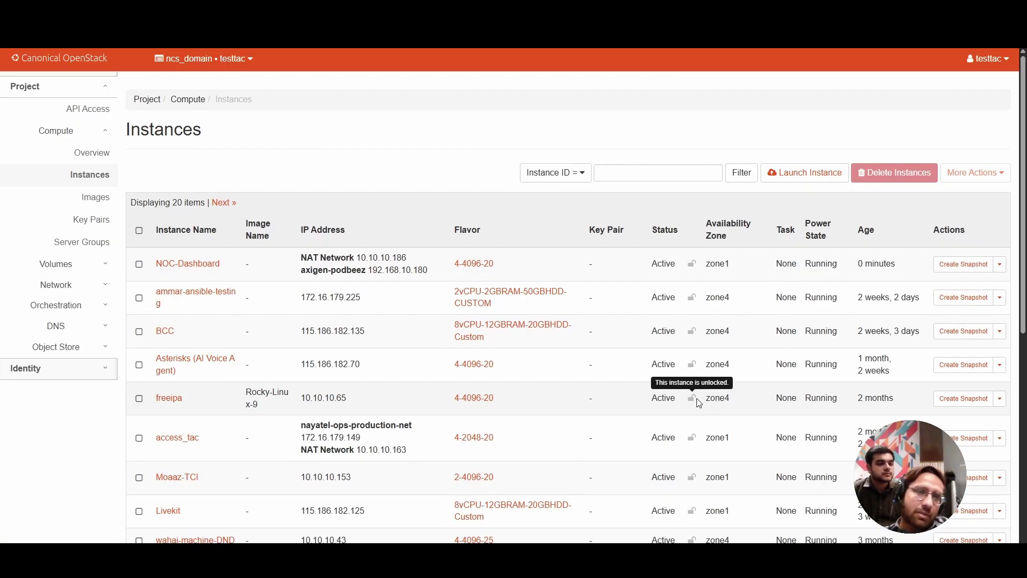
click(180, 268)
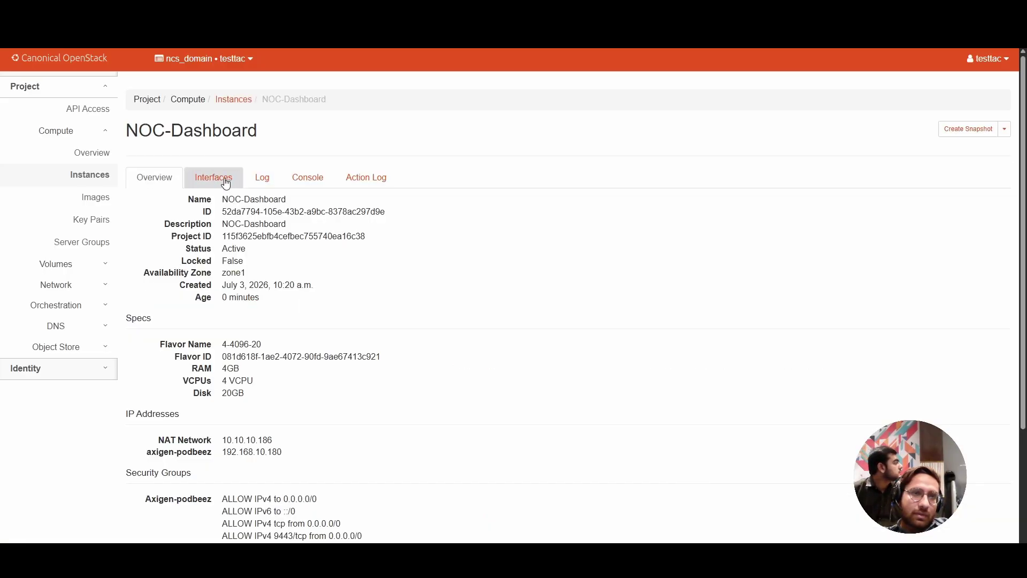
scroll(274, 358, down, 3)
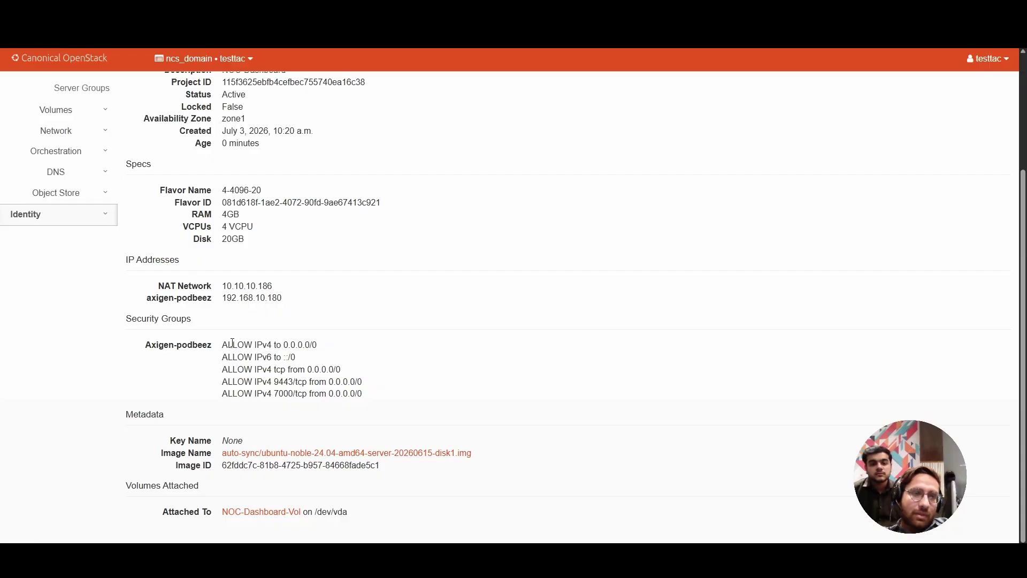
Examine the Axigen-podbeez security group rules listed in the NOC-Dashboard instance overview
mouse_move(232, 342)
mouse_down()
mouse_move(299, 370)
mouse_move(363, 379)
mouse_move(371, 394)
mouse_move(217, 342)
mouse_up()
click(374, 398)
click(189, 371)
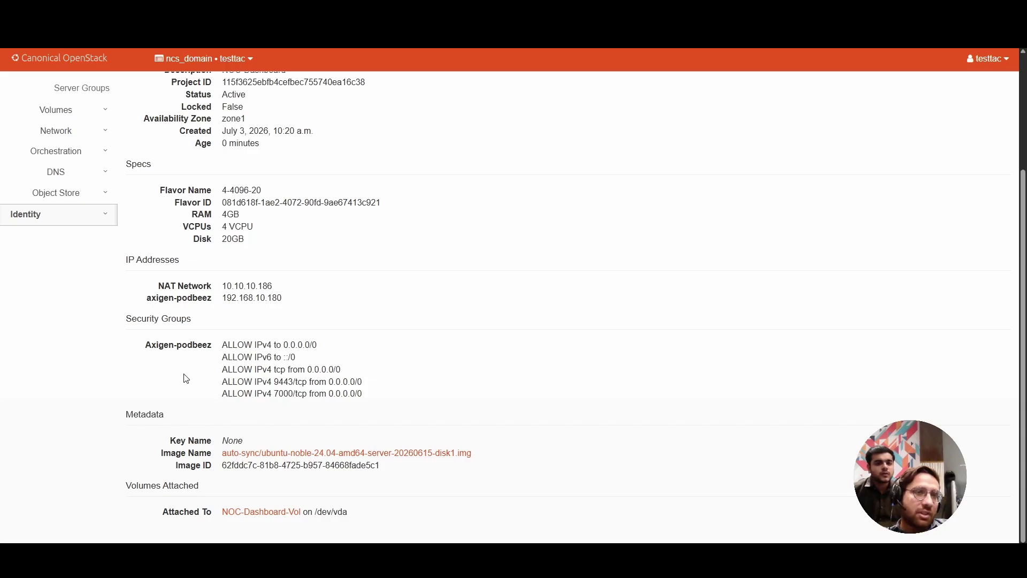
Open the NOC-Dashboard instance's console and log in as ubuntu with the account password
scroll(186, 379, up, 3)
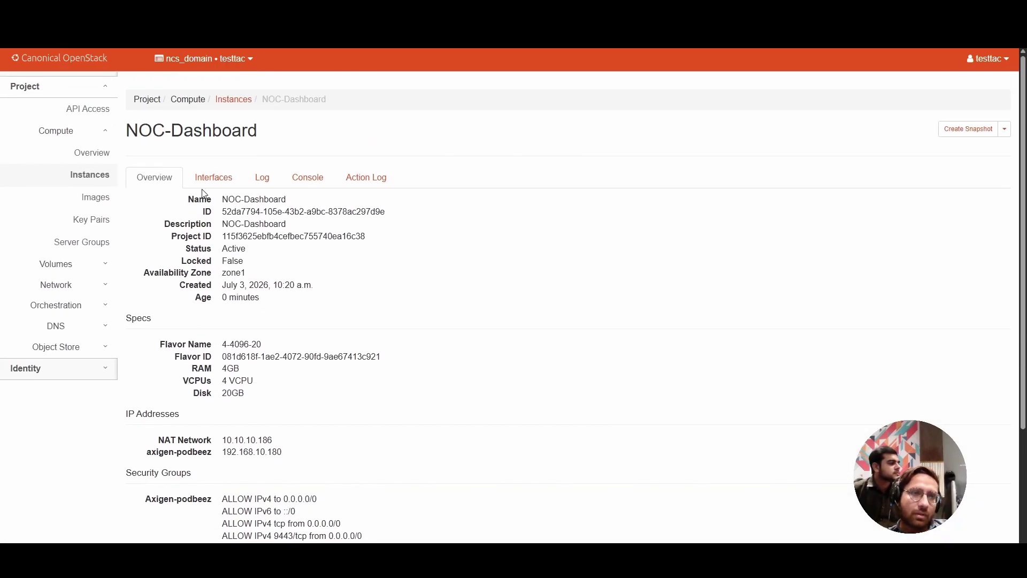
click(324, 177)
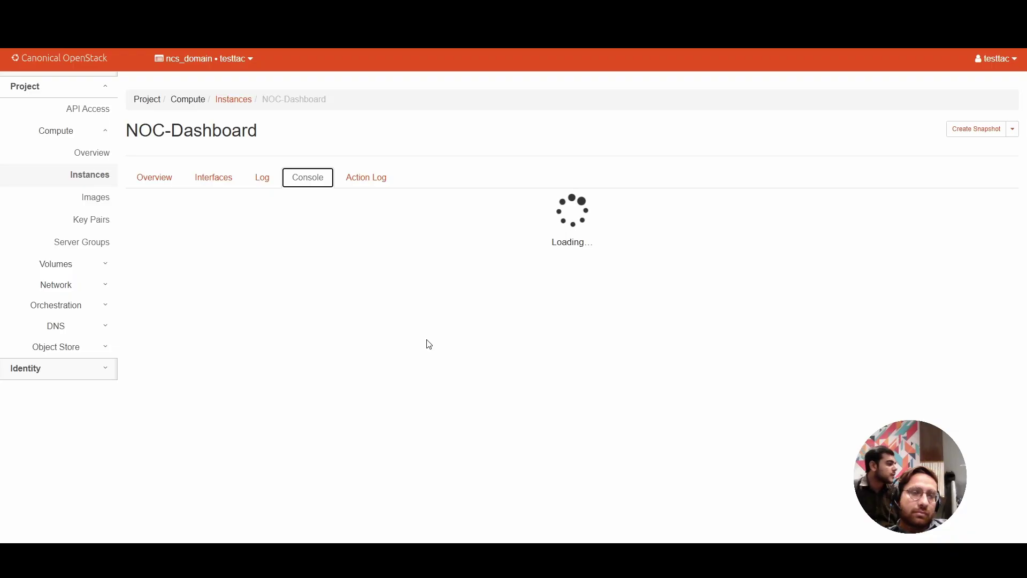
scroll(954, 266, down, 2)
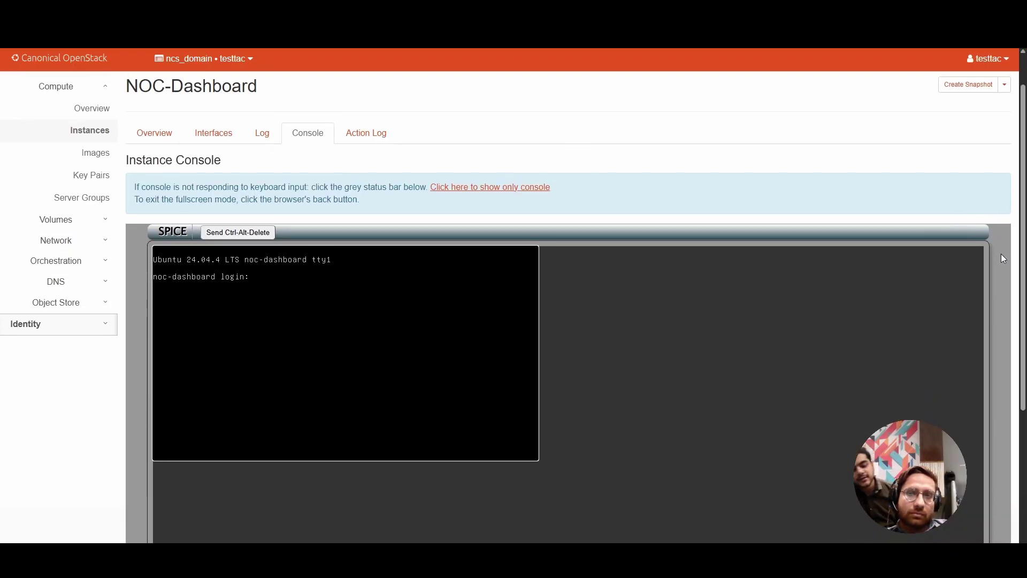
text(ubunt)
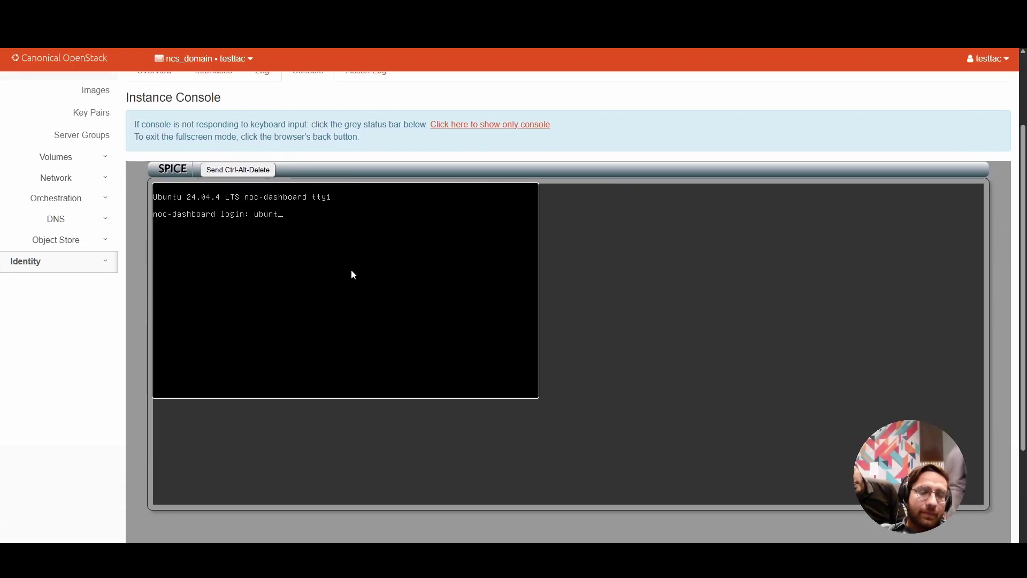
text(u)
key(Return)
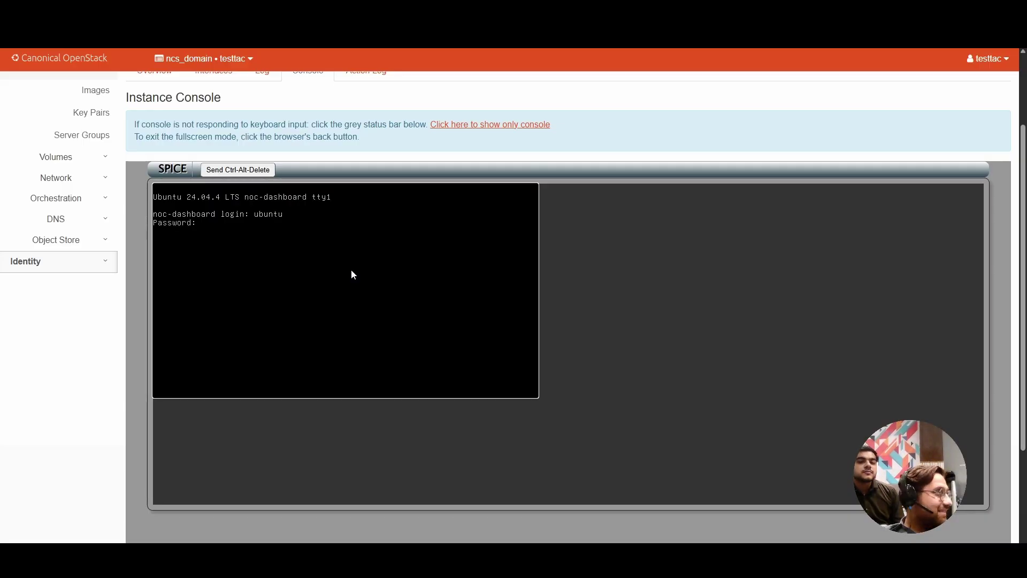
key(Return)
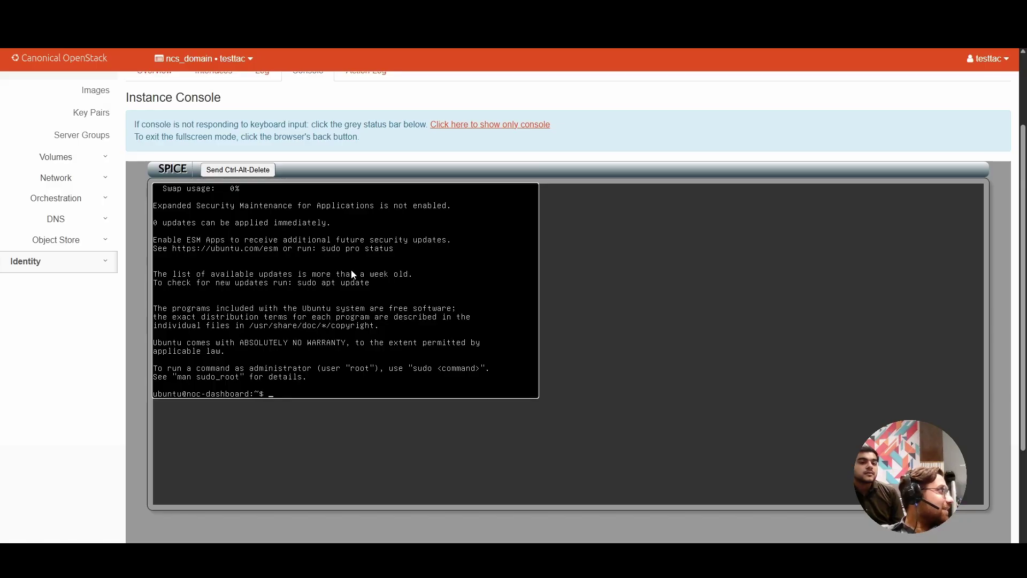